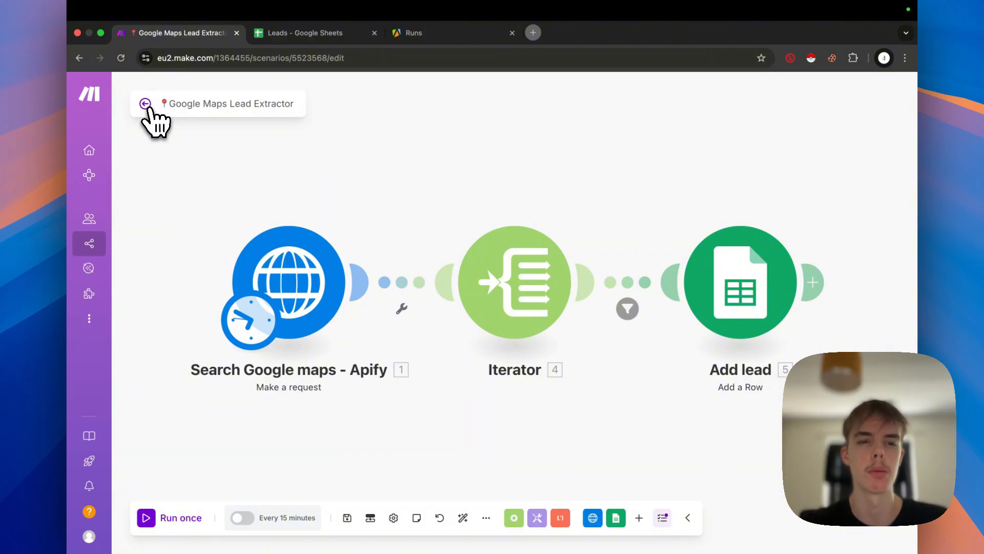
Leave the Google Maps Lead Extractor scenario and create a new, empty scenario
left_click(146, 103)
mouse_move(103, 246)
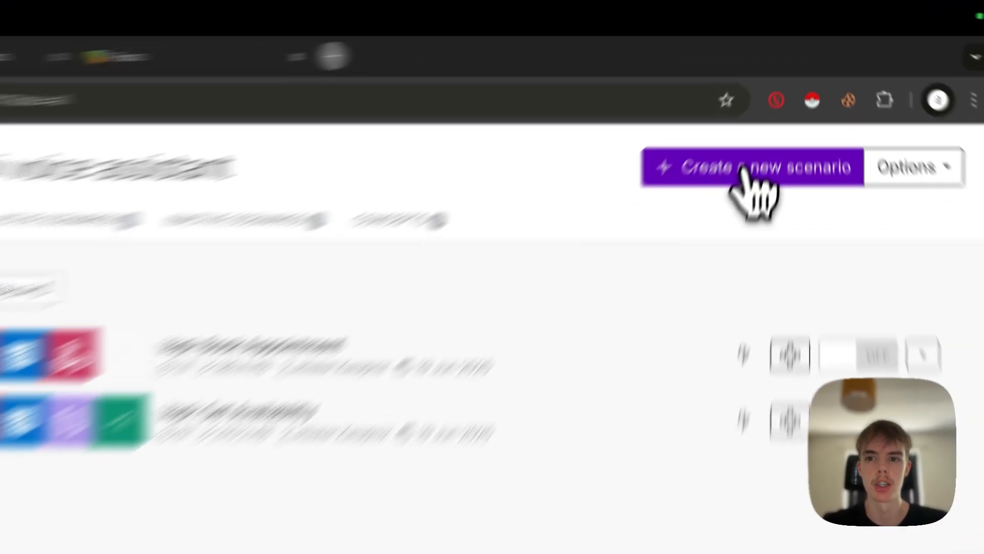
left_click(764, 98)
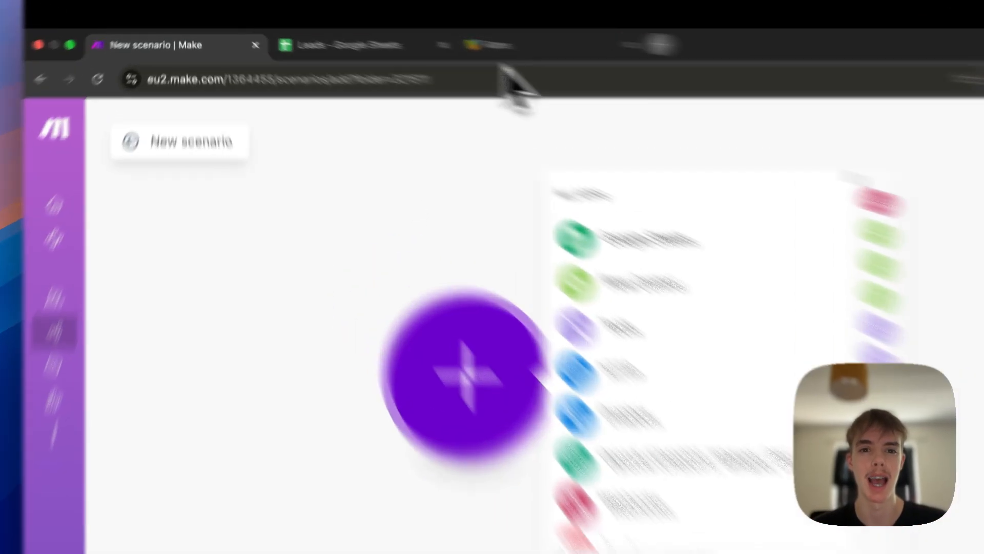
Switch to the Apify console, open its list of Actors, and open the Apify website in a new browser tab
left_click(446, 33)
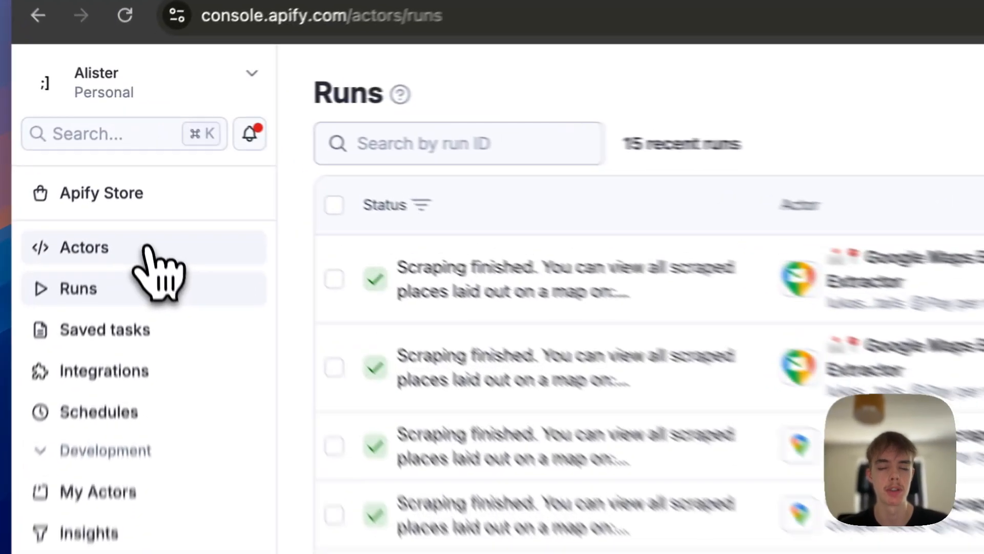
left_click(130, 168)
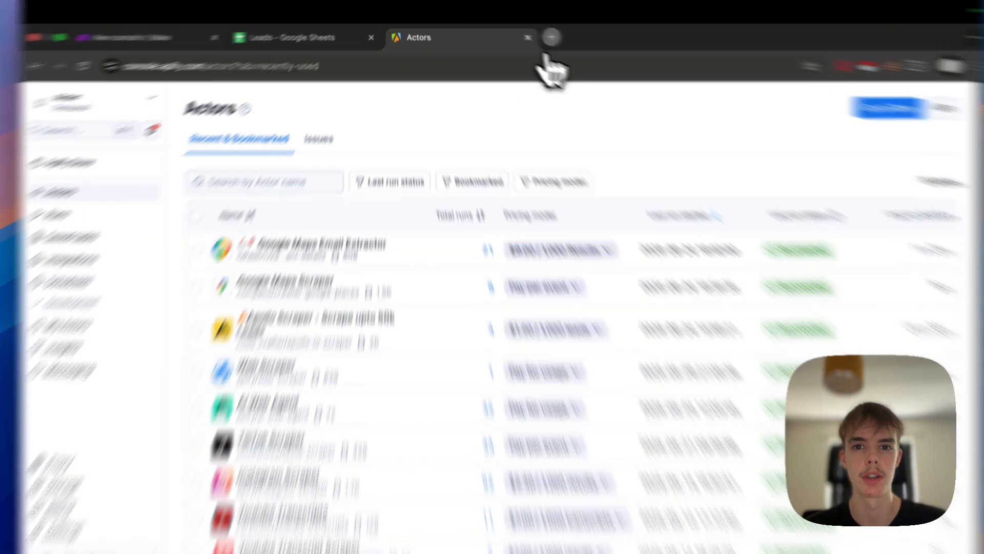
left_click(534, 32)
type("apify")
key("Return")
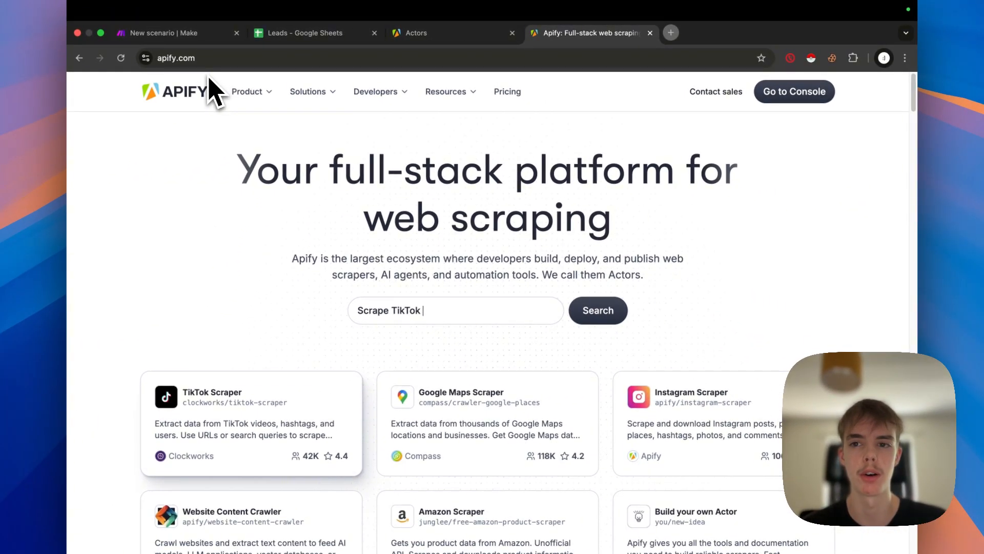
left_click(811, 102)
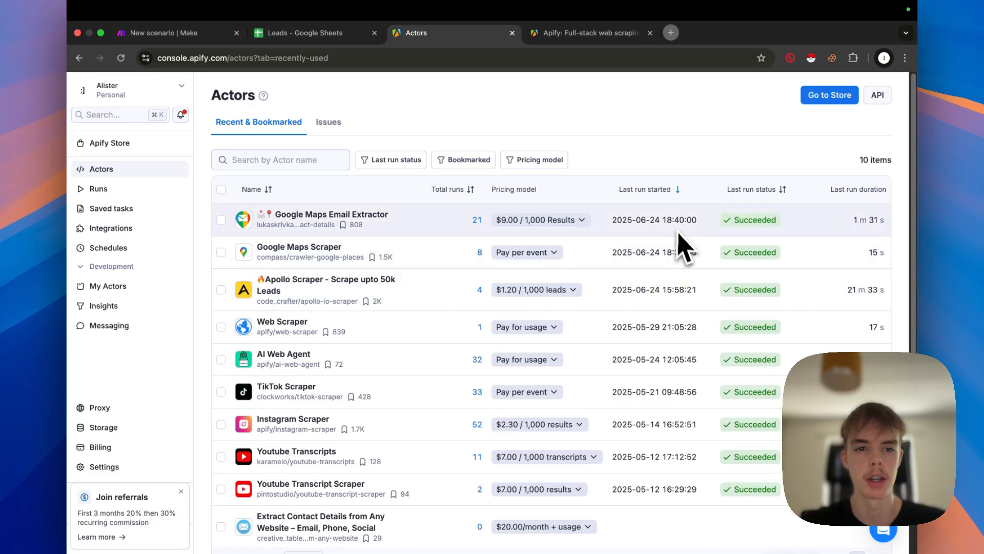
Search the Apify Store for "google maps" and open the Google Maps Email Extractor actor
left_click(128, 146)
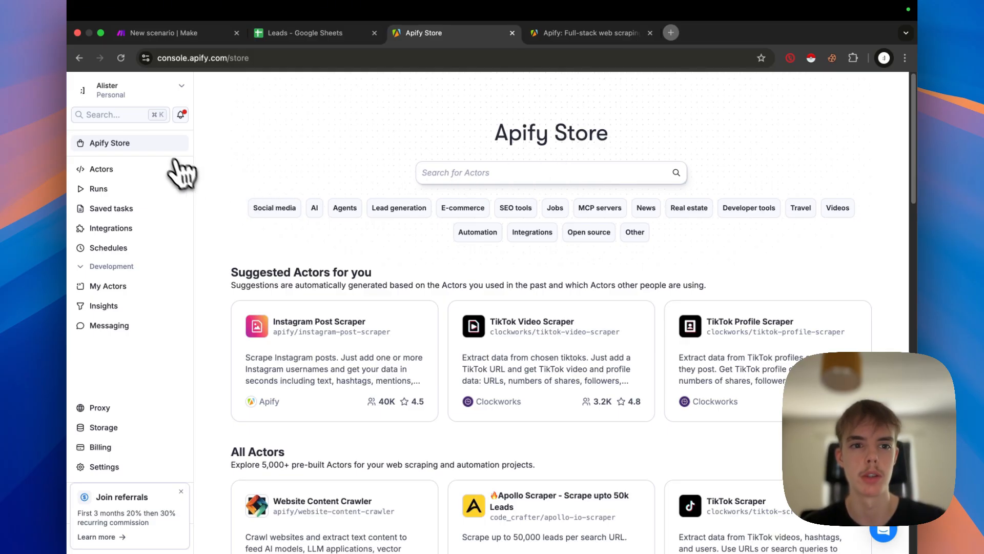
type("google maps")
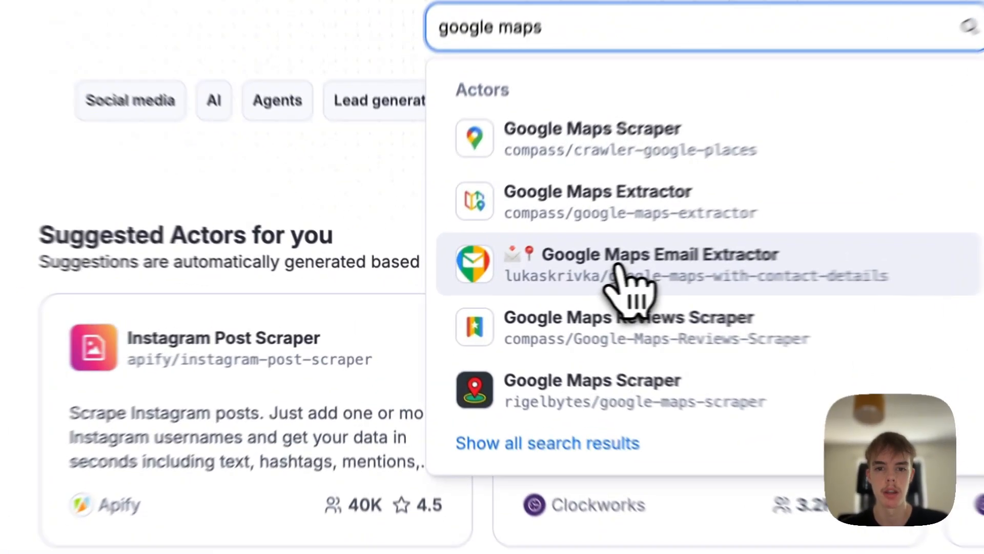
left_click(616, 267)
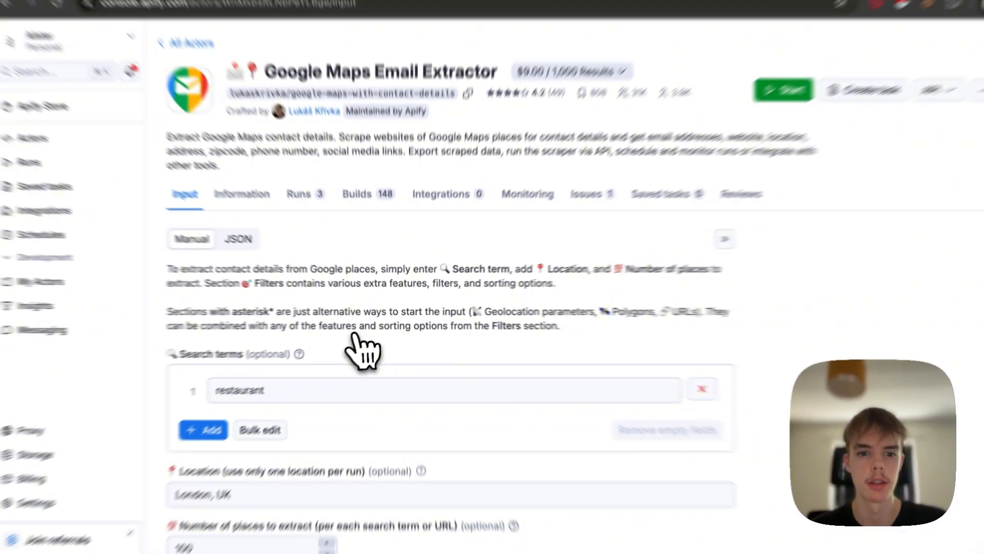
Examine the actor's manual input form and its JSON version, including the maximum places and search terms entries
scroll(359, 287, "down", 5)
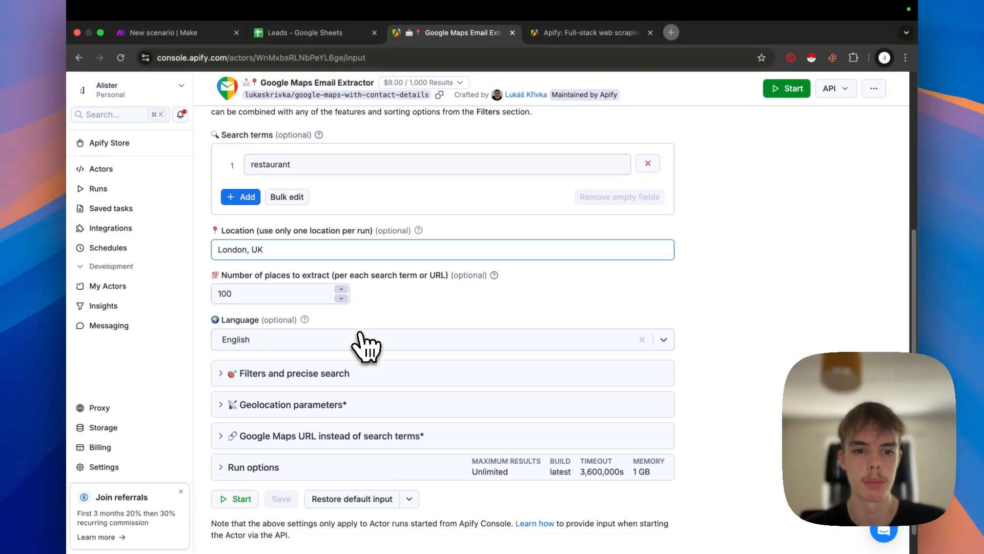
scroll(358, 344, "up", 4)
scroll(365, 346, "up", 2)
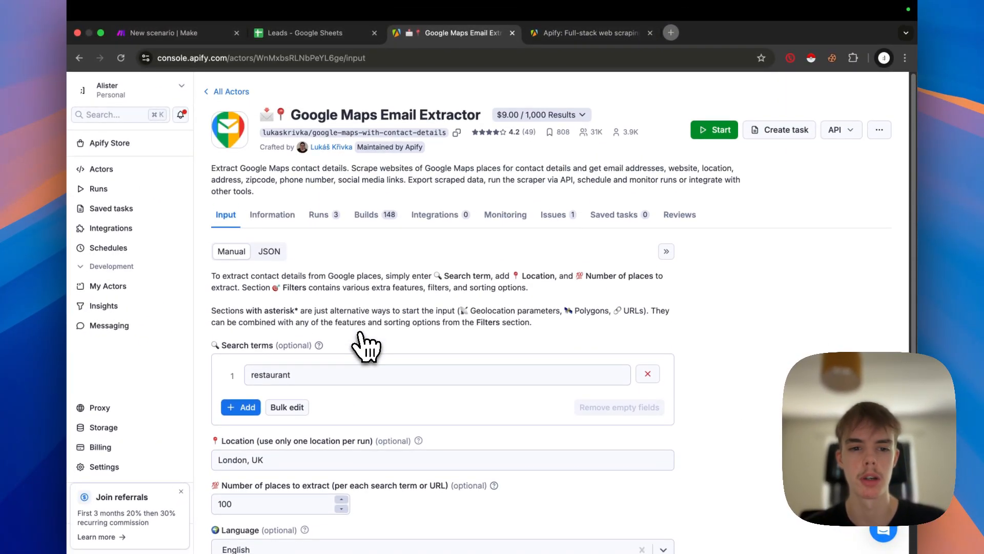
scroll(365, 346, "down", 2)
left_click(274, 174)
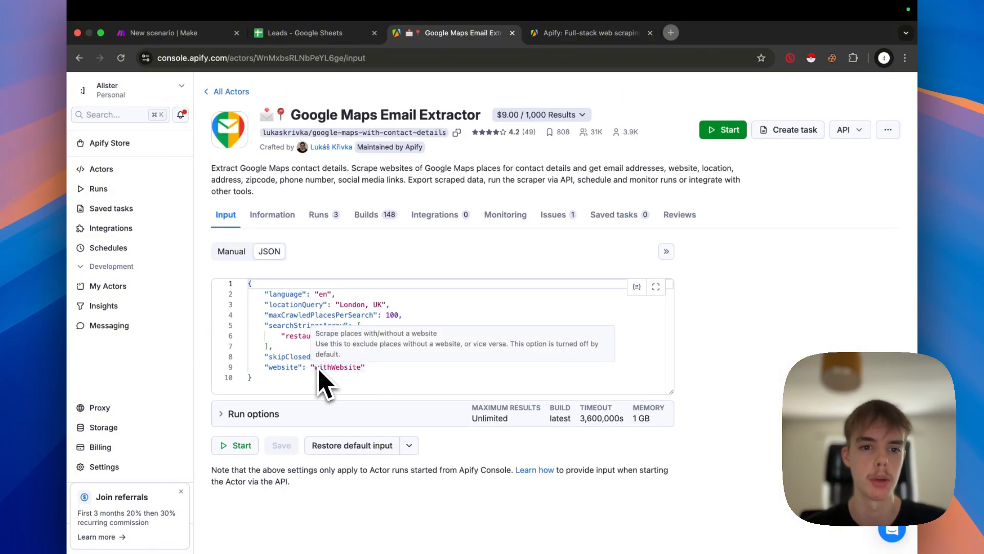
double_click(312, 315)
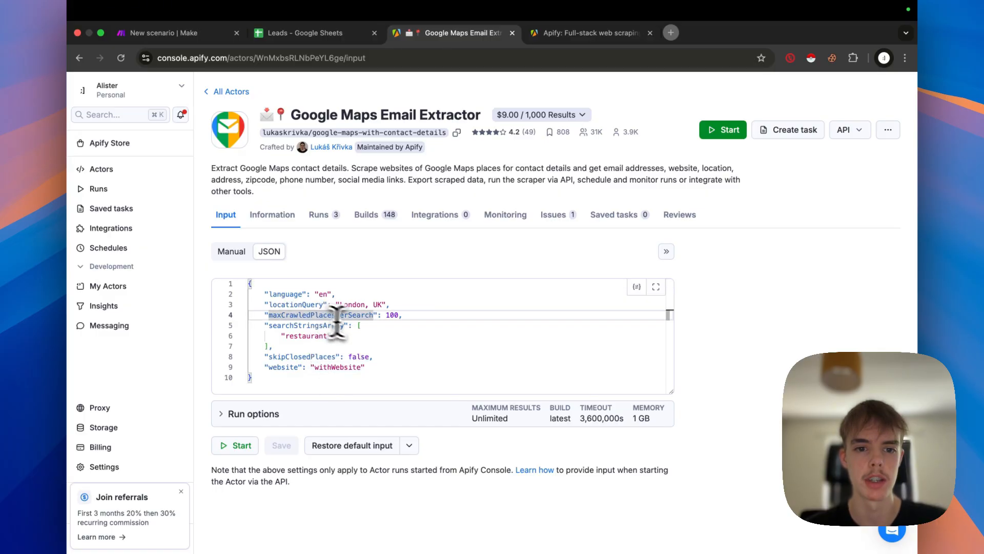
left_click(378, 335)
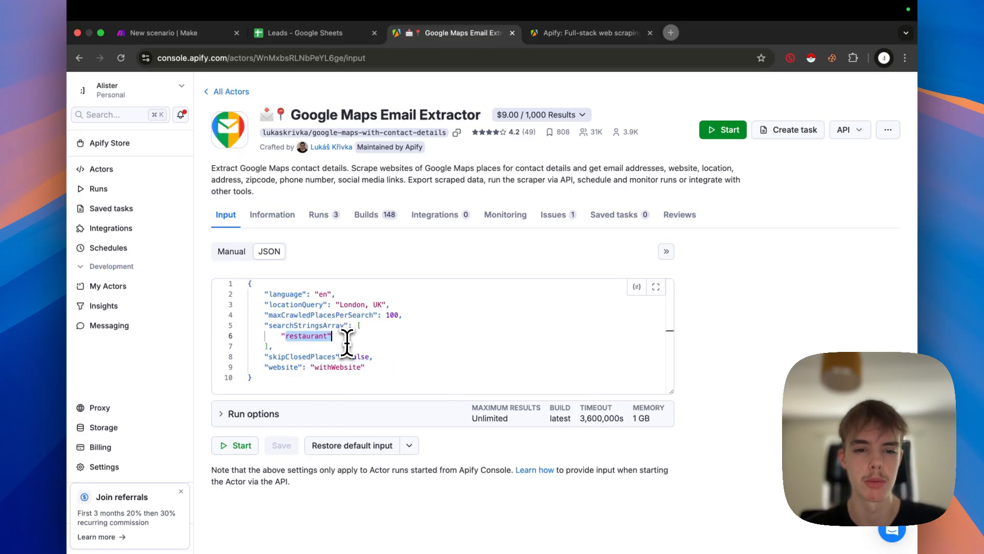
left_click(347, 344)
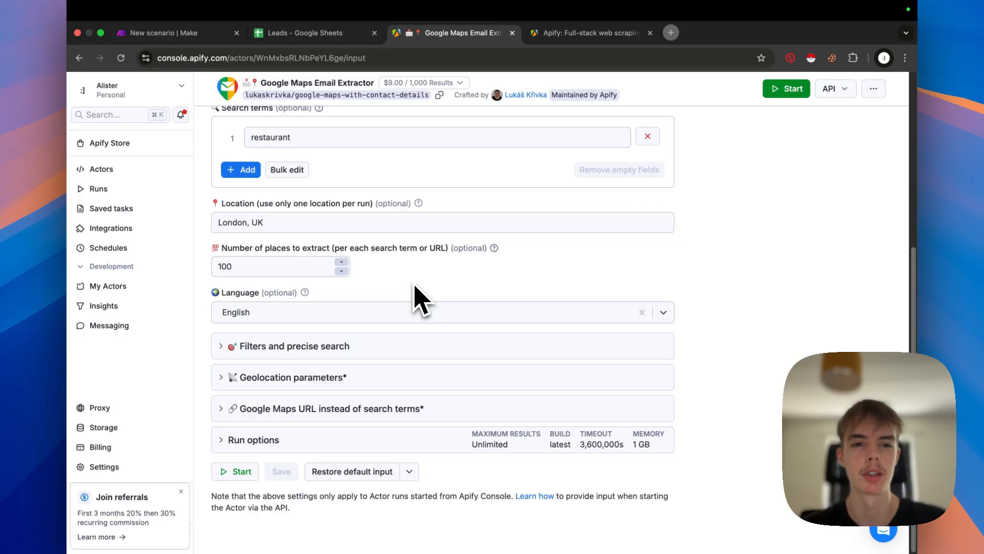
Set the number of places to extract per search term to 20 in the actor's manual input form
scroll(418, 299, "up", 5)
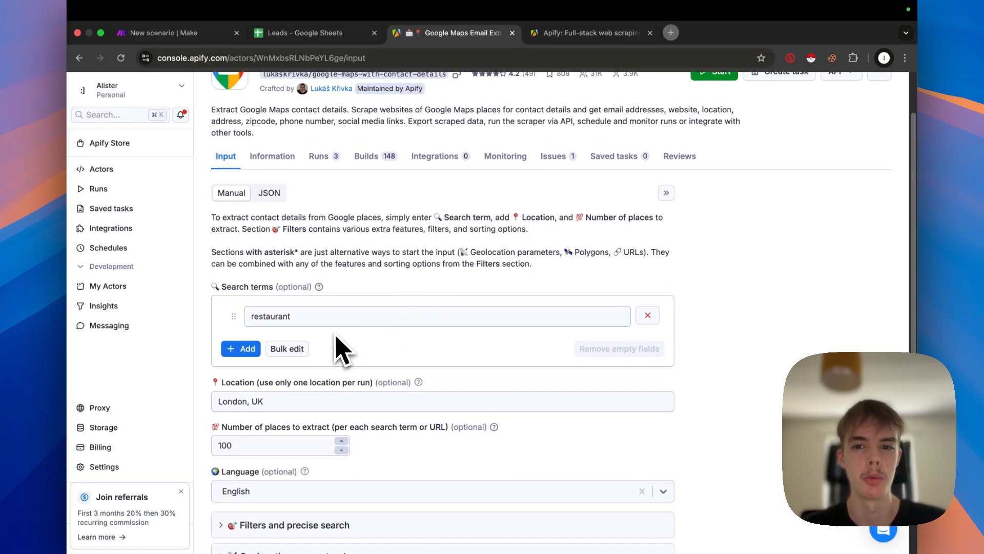
scroll(353, 257, "down", 2)
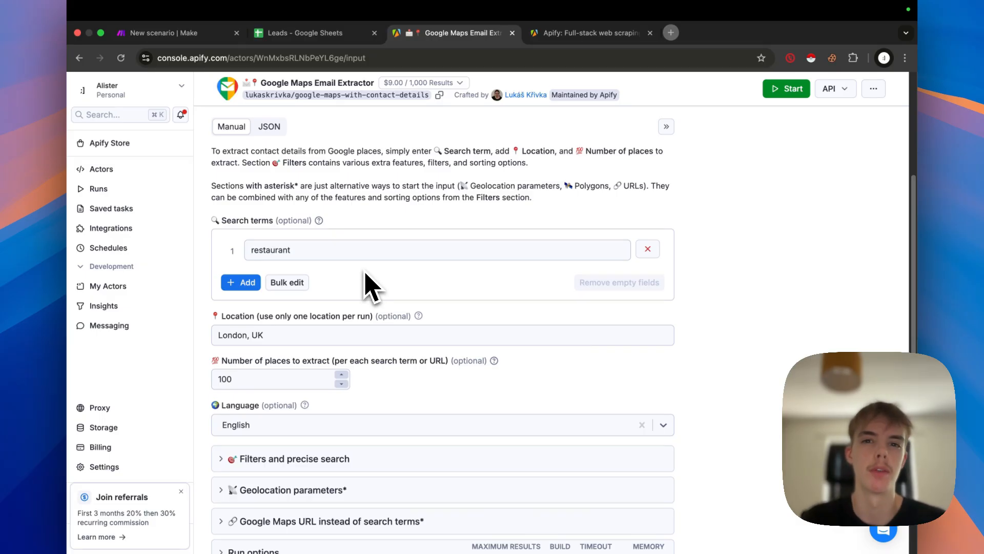
scroll(325, 264, "down", 3)
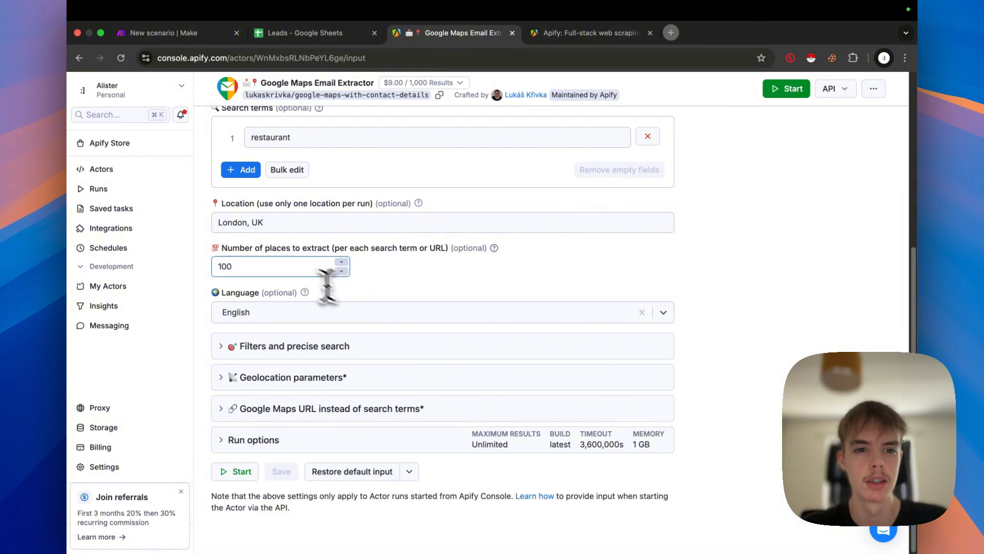
double_click(244, 266)
type("20")
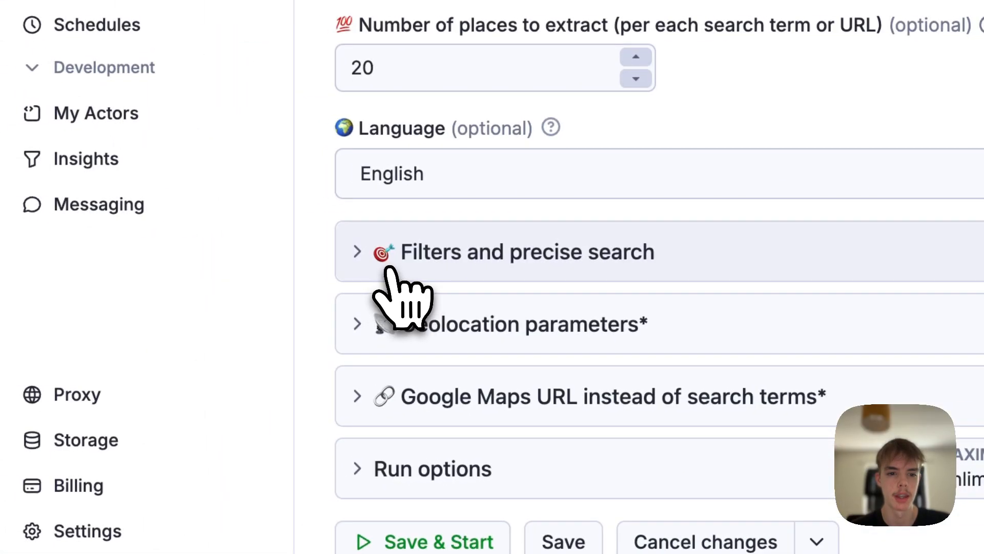
Expand the Filters and precise search section and review its category, star rating and website options
left_click(388, 269)
scroll(624, 286, "down", 3)
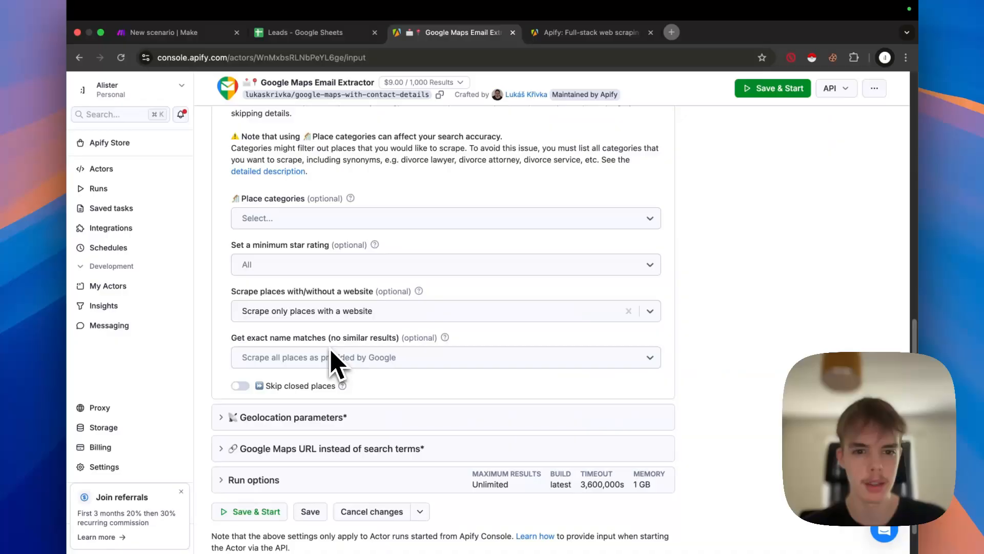
scroll(332, 361, "up", 1)
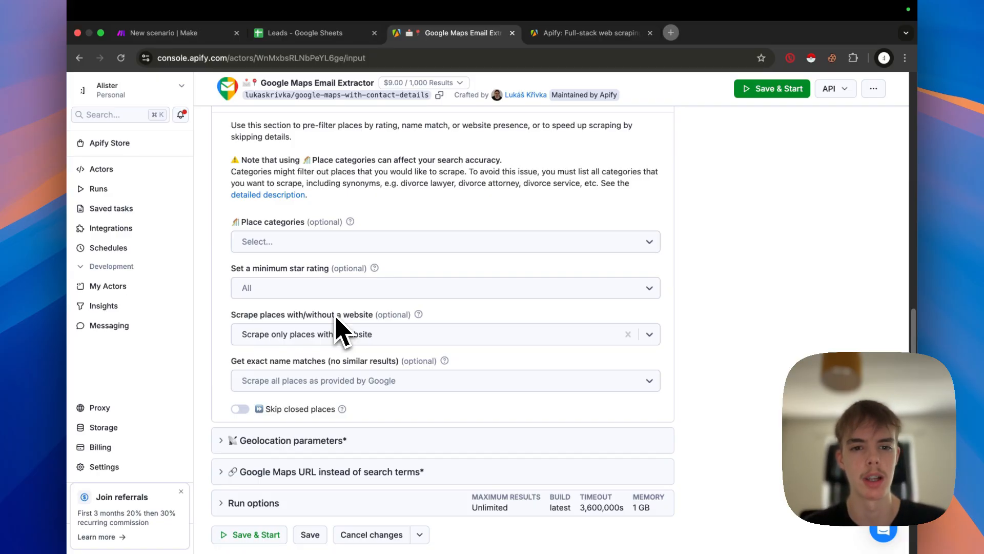
scroll(382, 227, "down", 1)
left_click(386, 227)
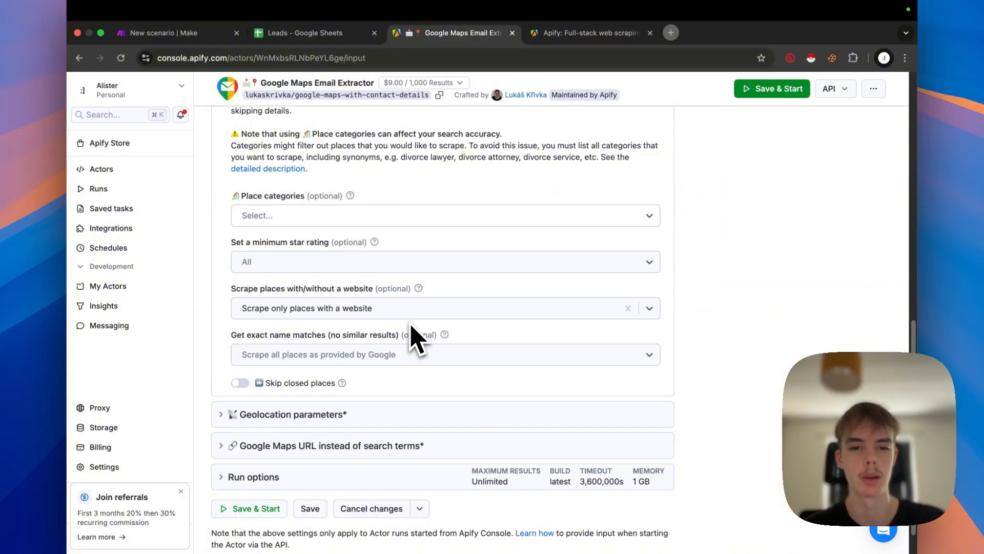
Try the website filter with "Scrape only places without a website" and return it to "Scrape only places with a website"
left_click(308, 309)
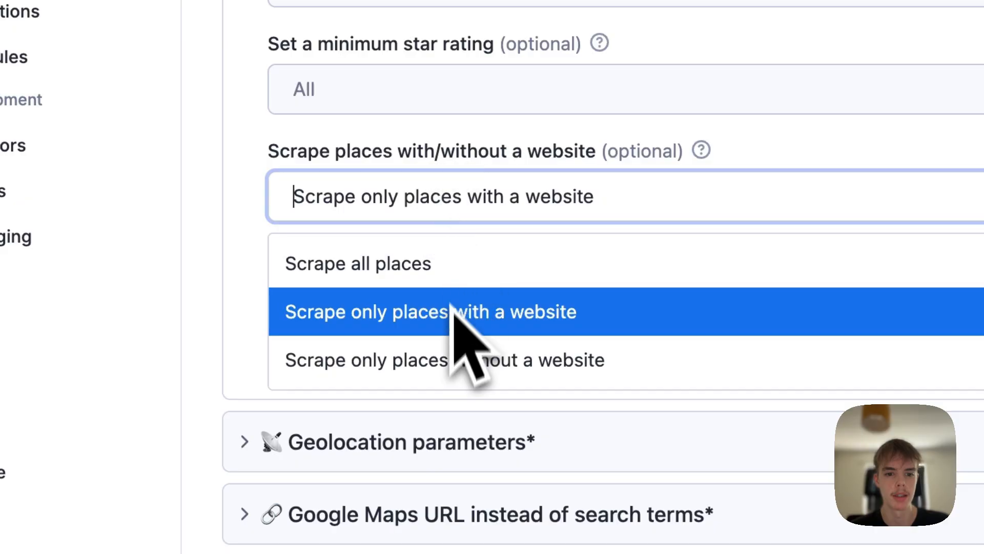
left_click(462, 360)
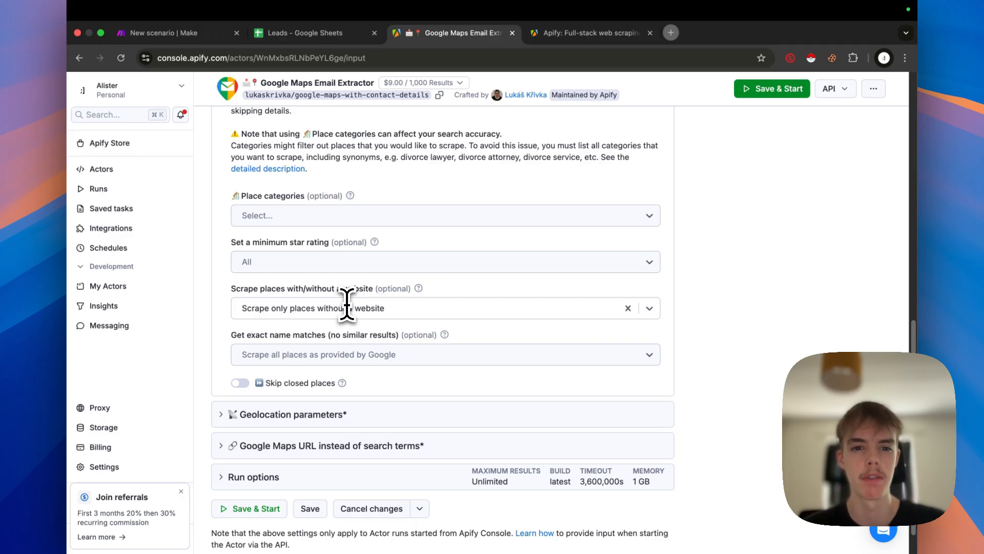
left_click(351, 307)
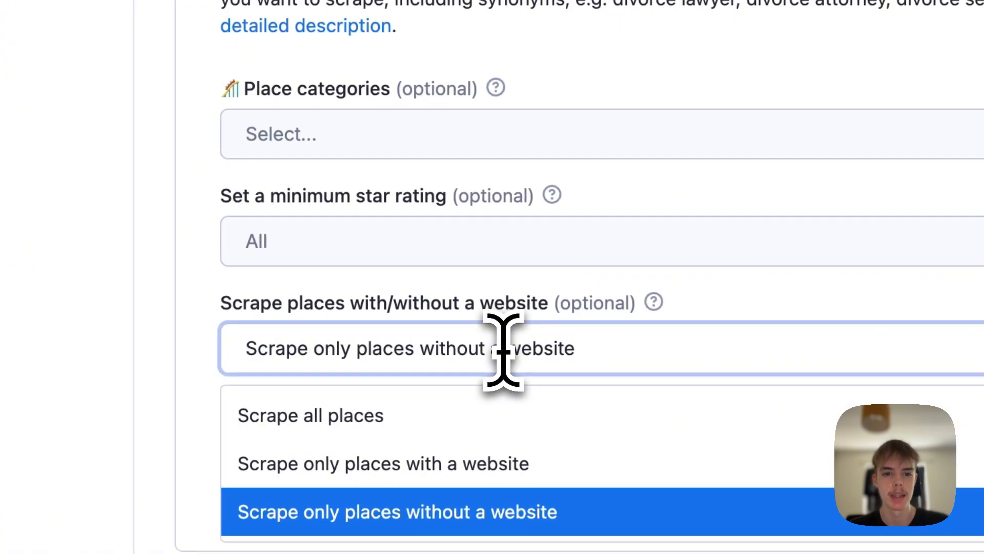
left_click(482, 464)
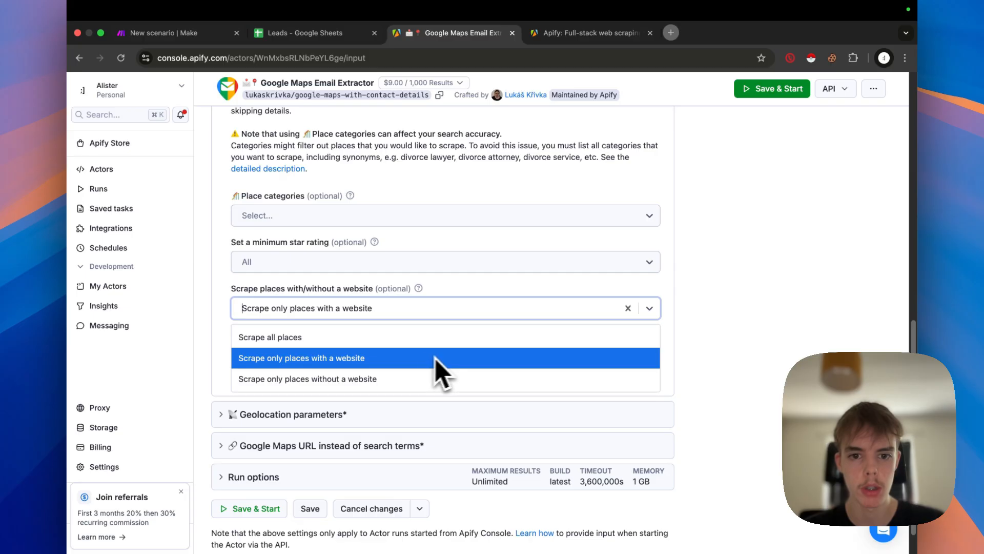
left_click(396, 362)
Display the actor's input configuration as JSON
scroll(609, 369, "down", 1)
scroll(306, 287, "up", 15)
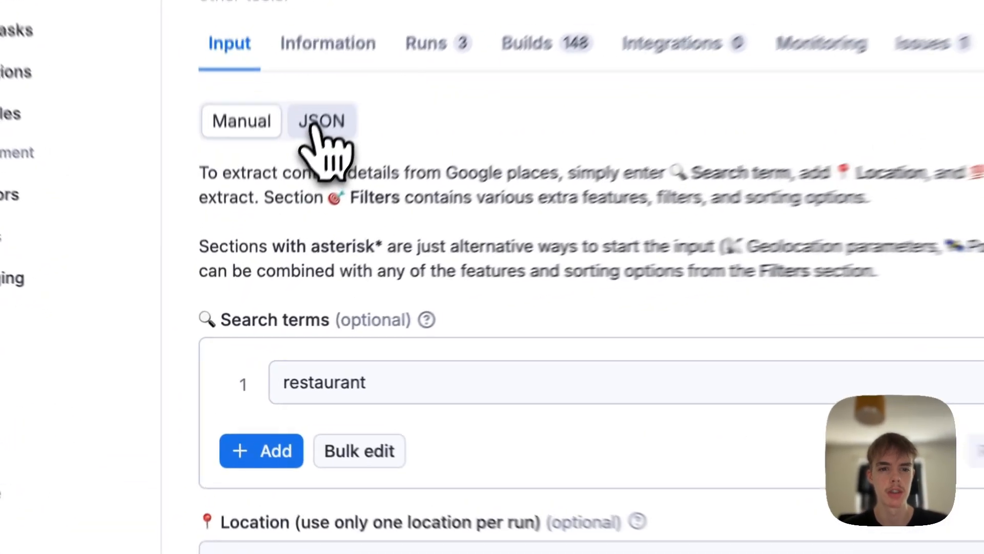
left_click(315, 126)
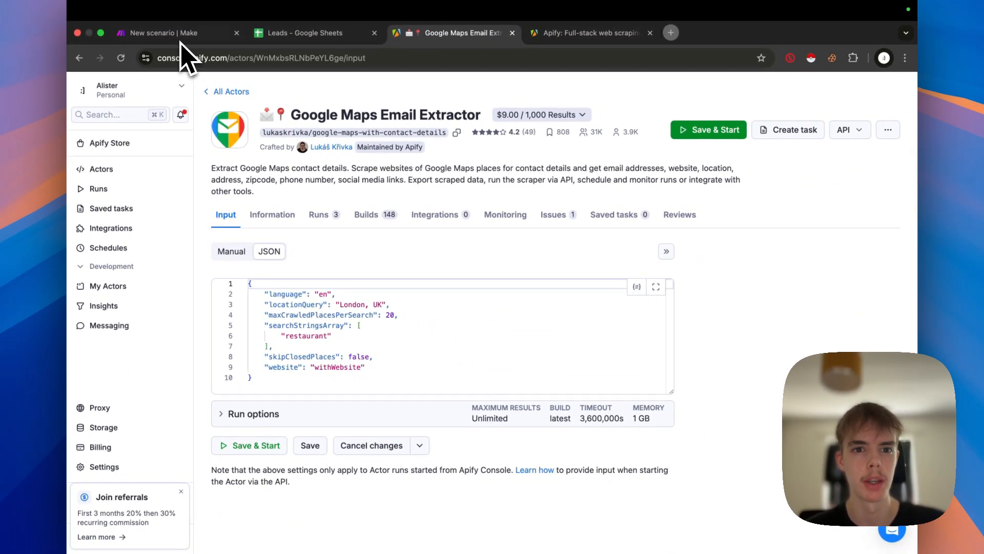
Switch to the new Make scenario and add an HTTP "Make a request" module as its first module
left_click(179, 37)
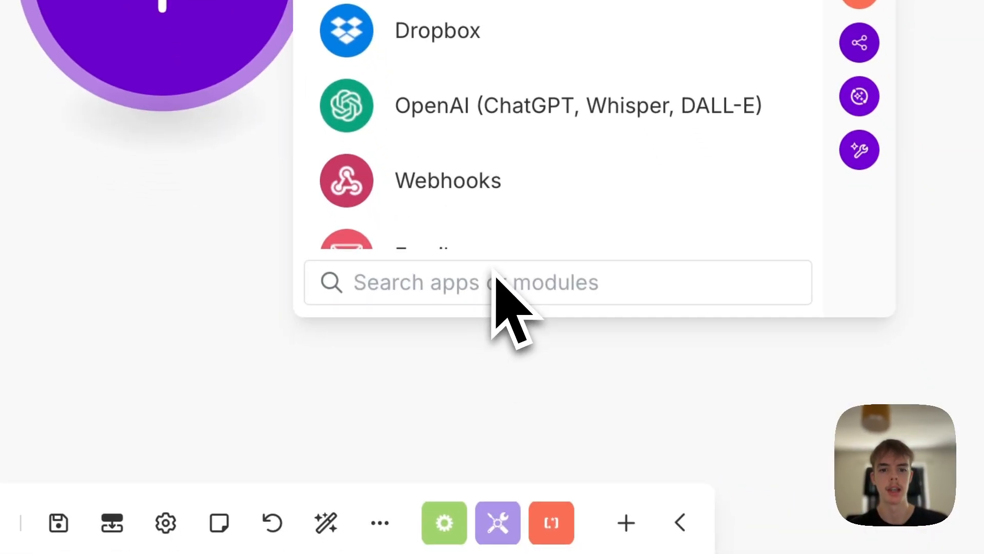
type("http")
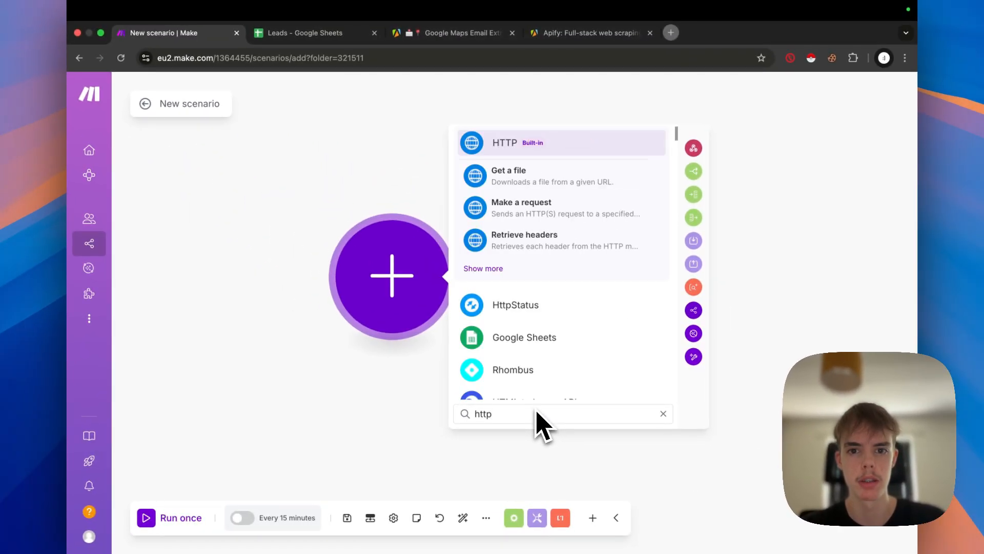
key("Return")
type("make")
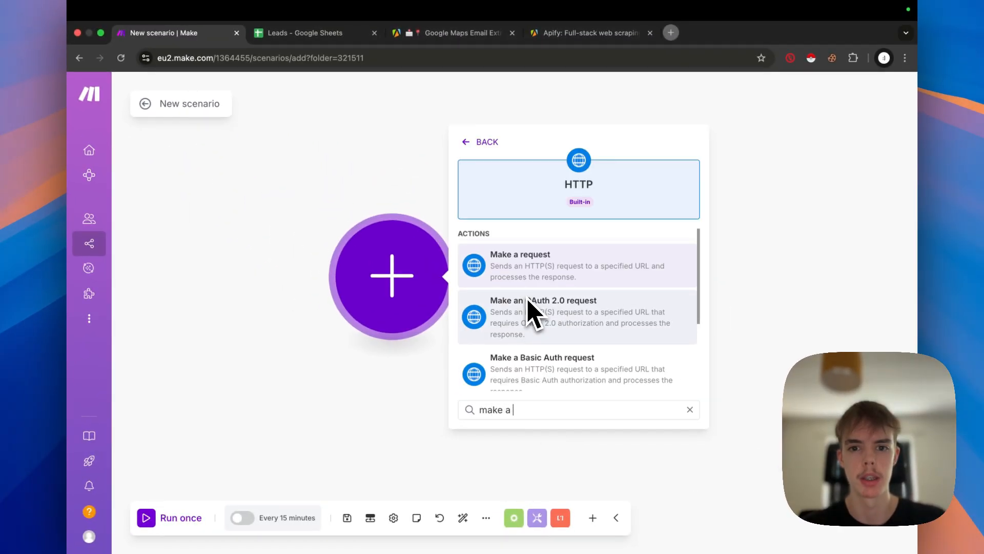
type(" a")
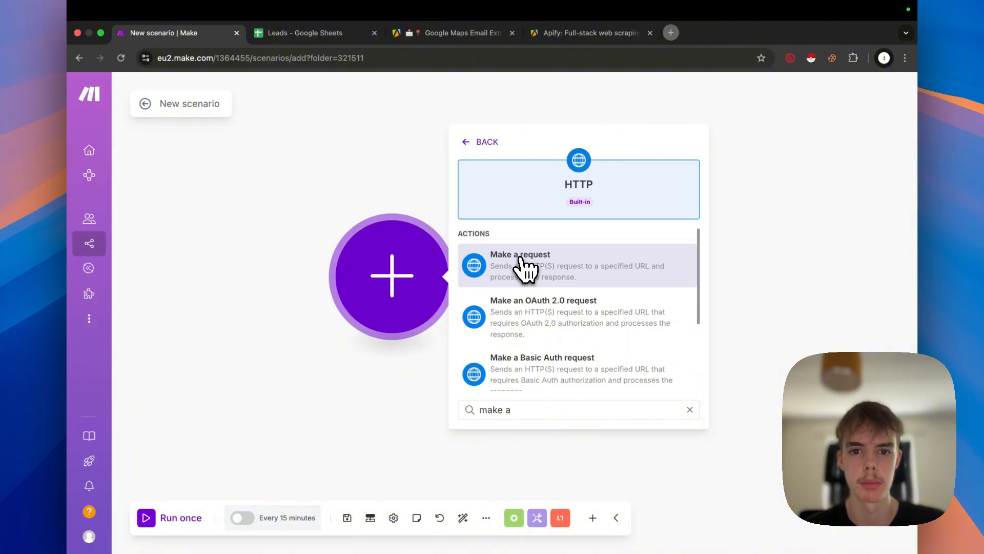
left_click(525, 269)
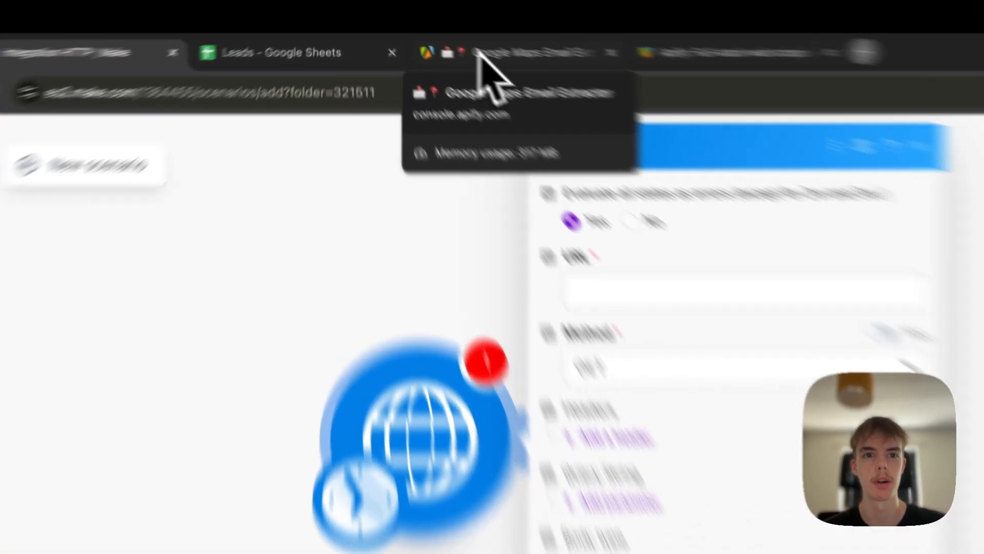
Return to the Google Maps Email Extractor in Apify and open its API endpoints
left_click(430, 35)
left_click(830, 233)
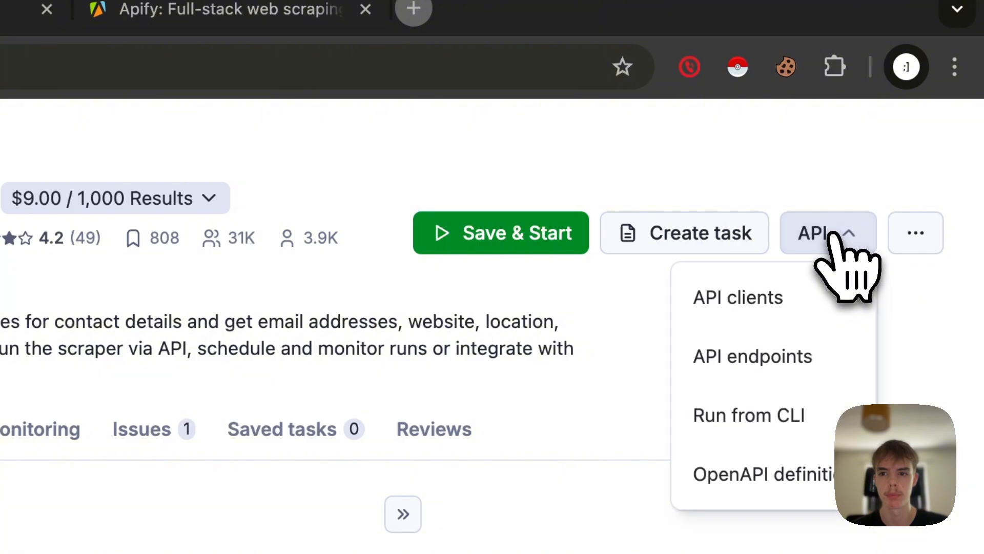
left_click(753, 359)
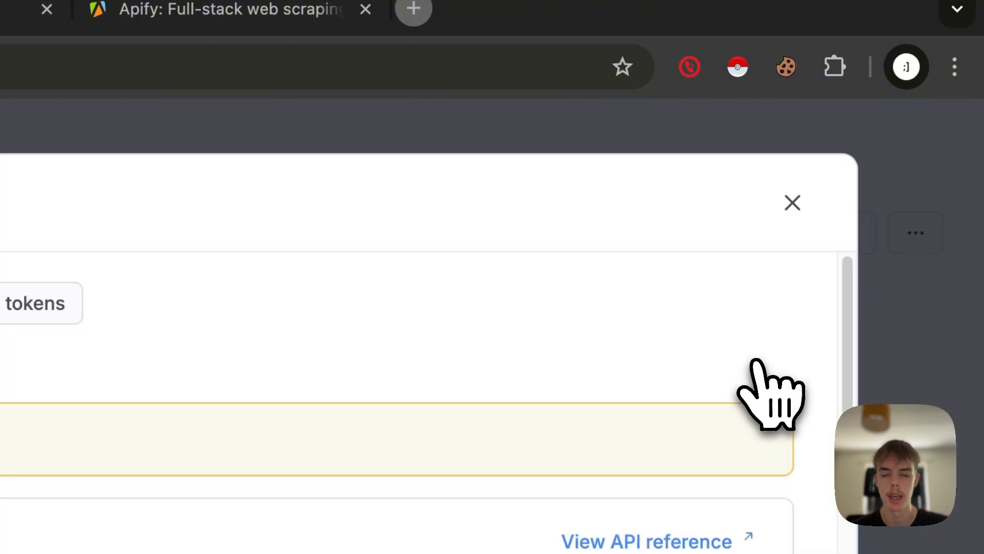
Copy the "Run Actor synchronously and get dataset items" endpoint URL, switch to Make and open the HTTP module's URL field for entry
scroll(308, 390, "down", 10)
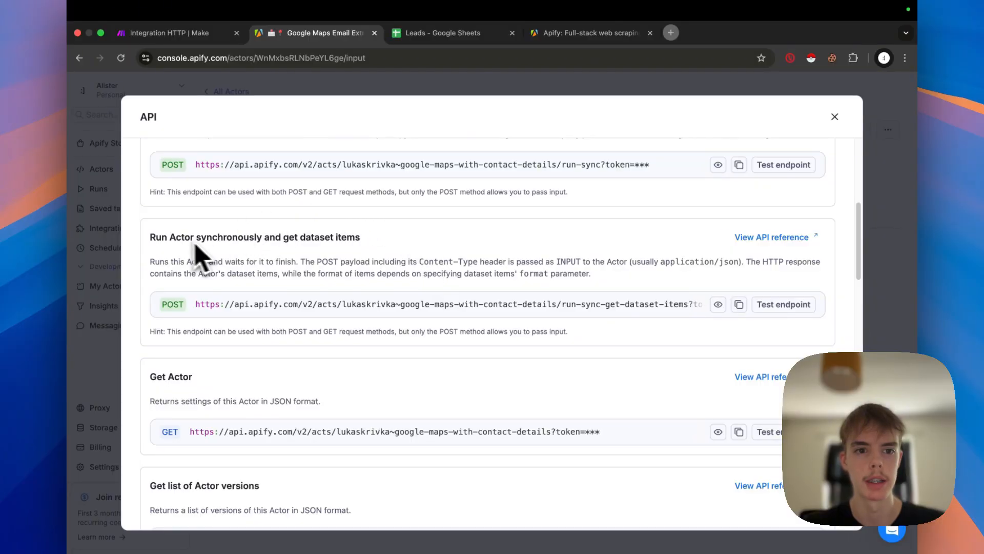
left_click(739, 304)
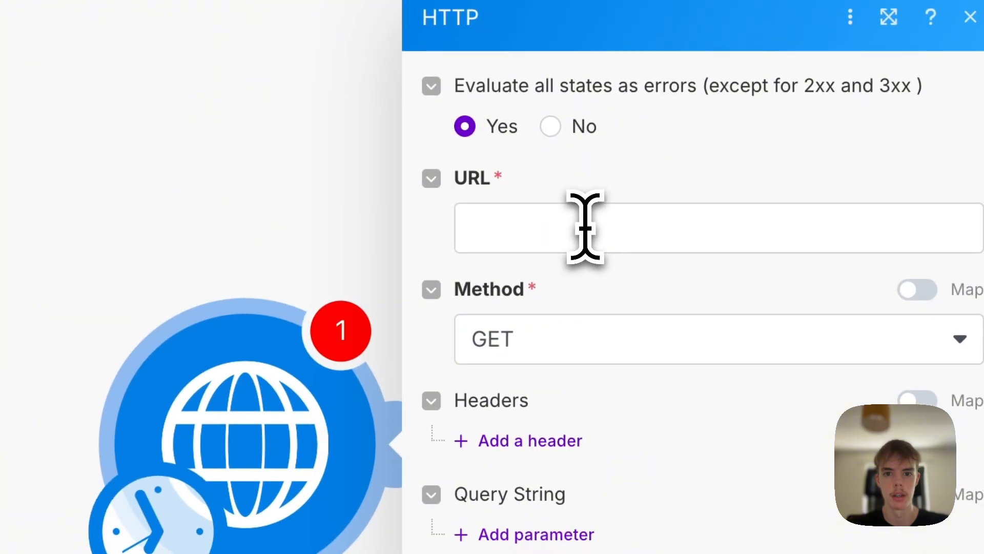
left_click(582, 226)
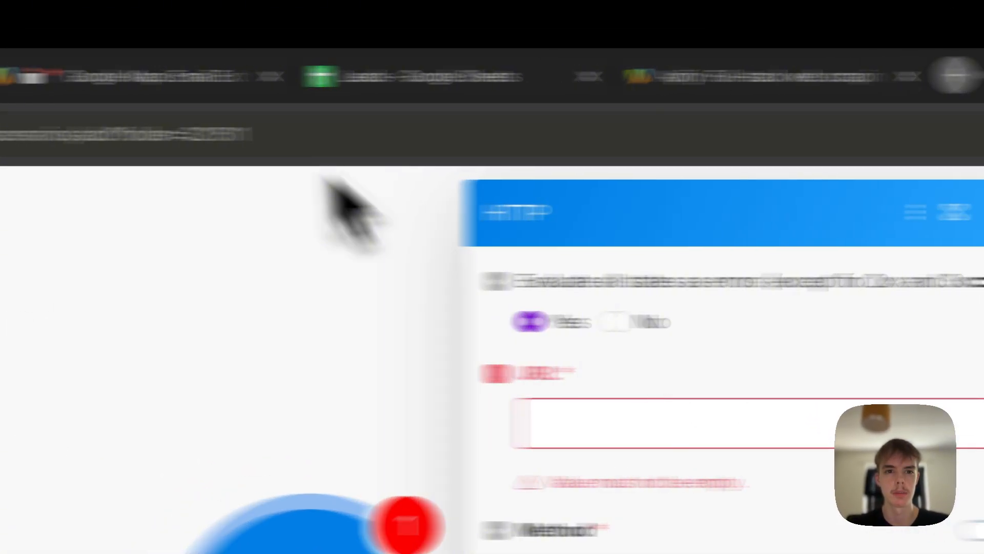
Configure the HTTP request with the POST method, Raw body type and JSON (application/json) content type
left_click(318, 36)
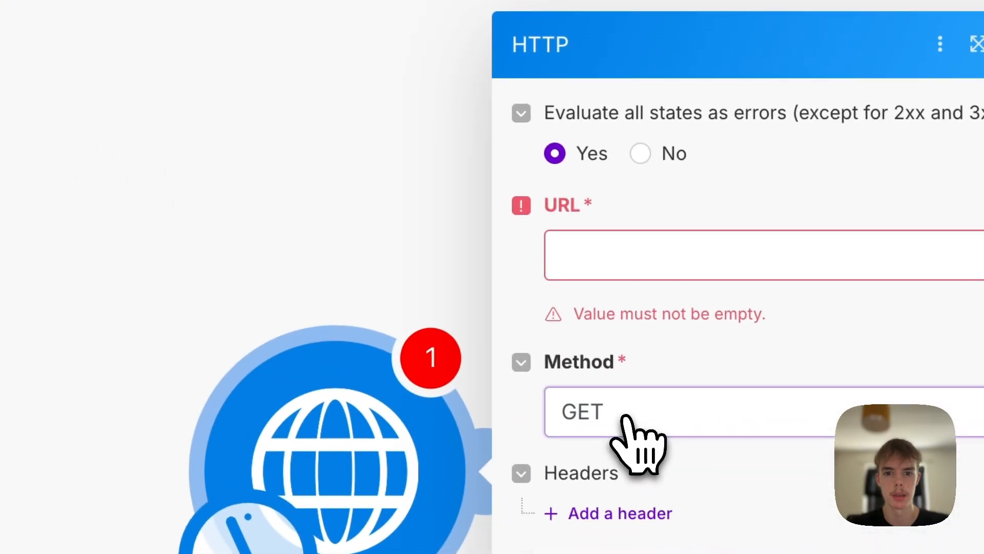
left_click(623, 425)
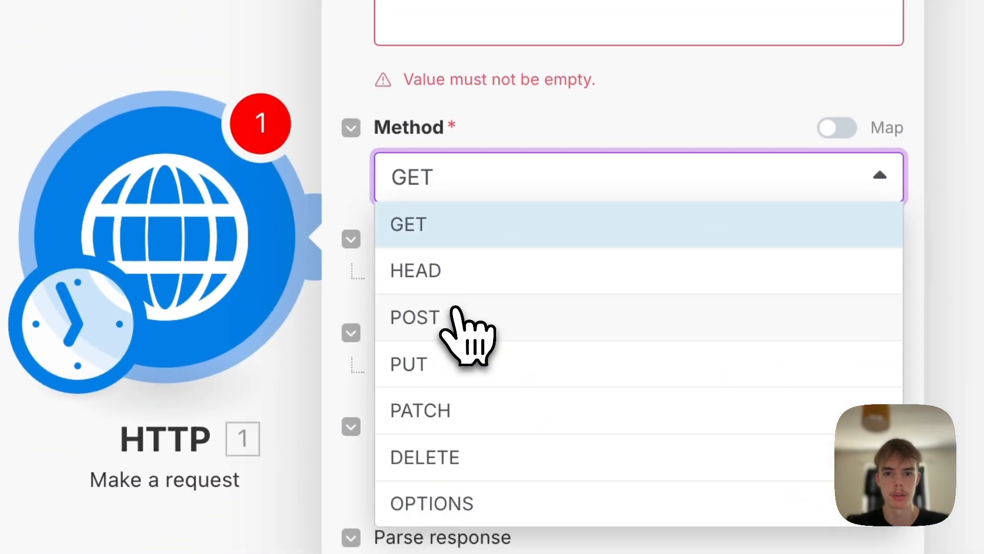
left_click(456, 314)
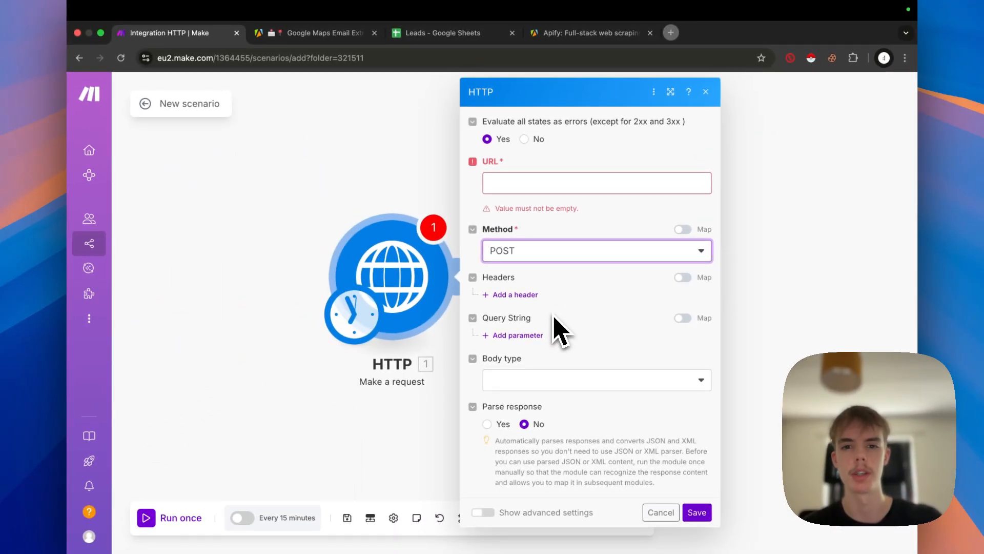
left_click(511, 377)
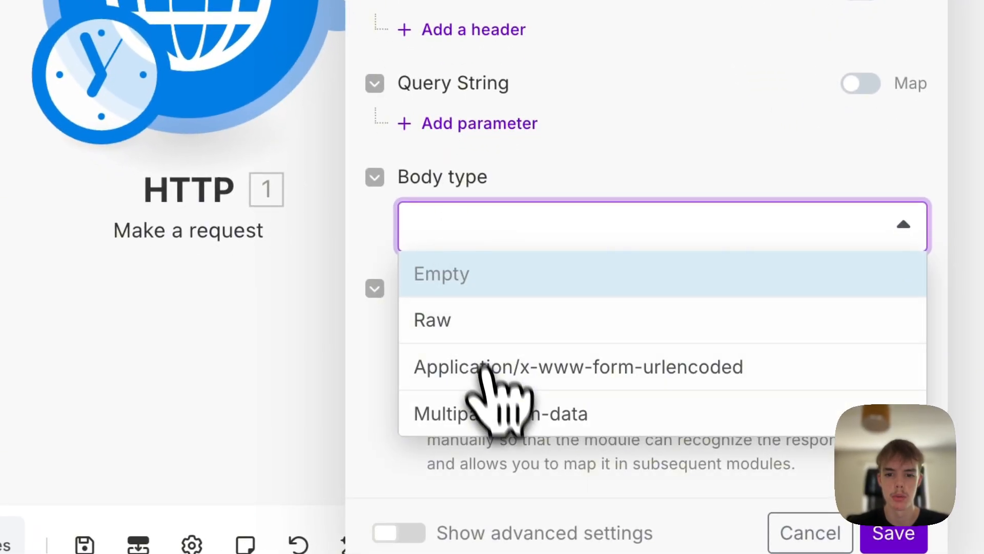
left_click(487, 318)
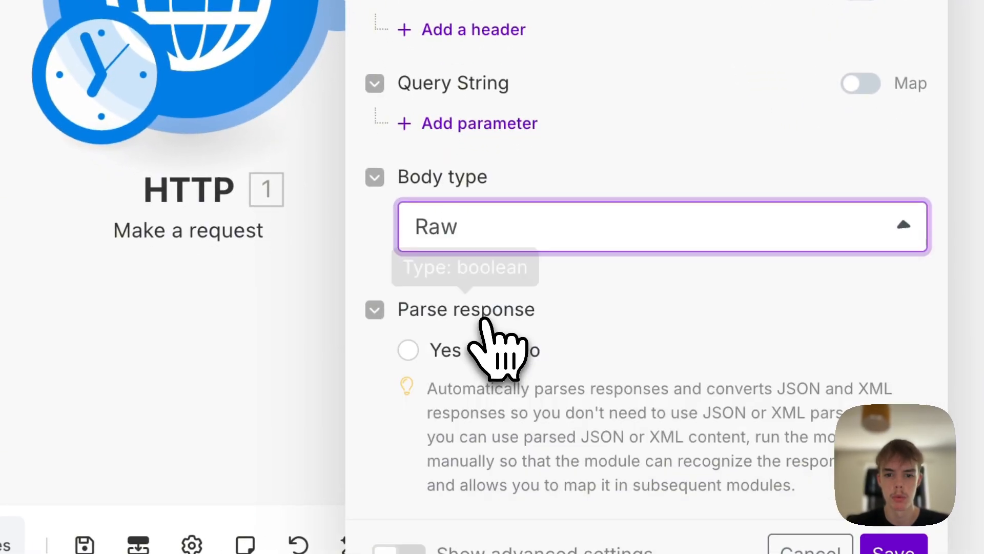
scroll(488, 315, "down", 4)
left_click(535, 128)
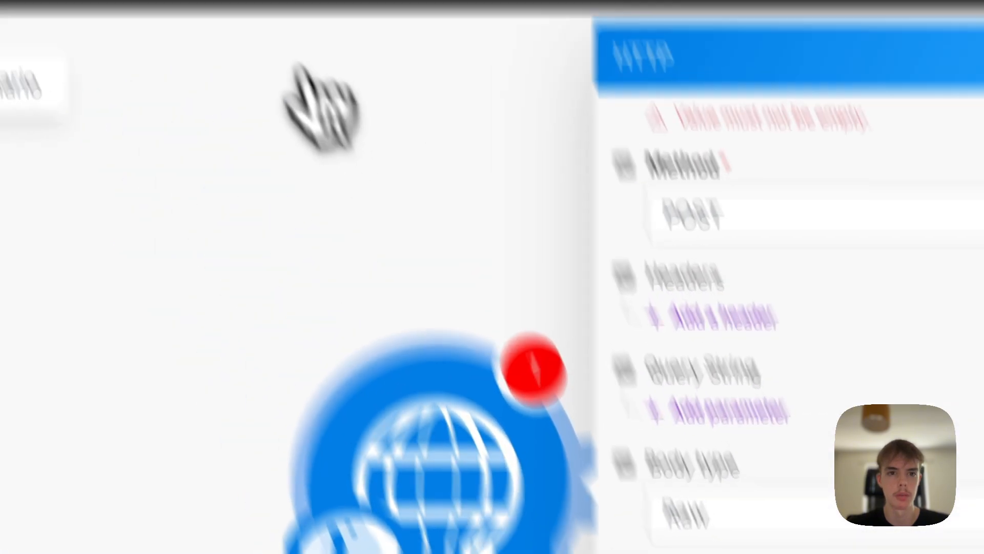
Copy the actor's full JSON input from Apify and paste it into the HTTP module's request content in Make
left_click(294, 82)
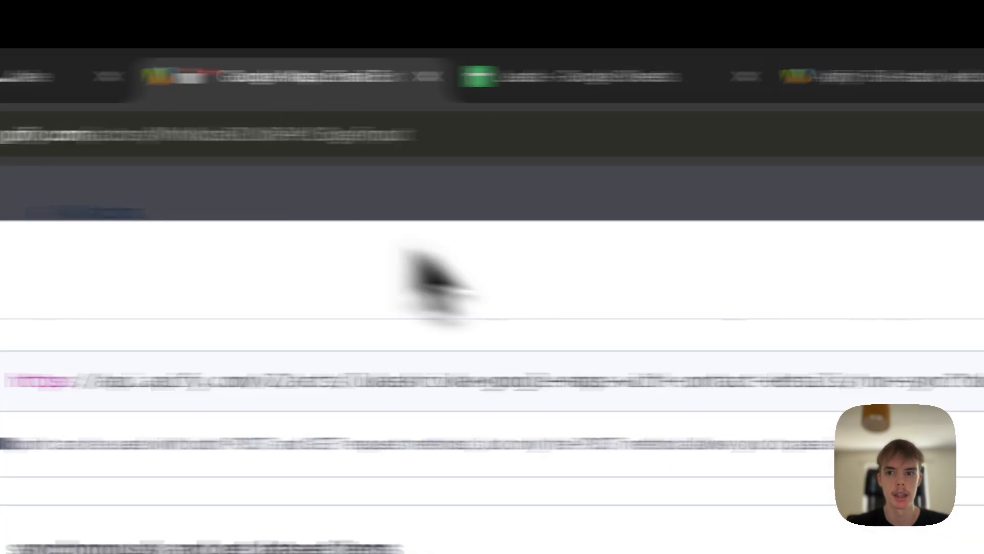
left_click(814, 270)
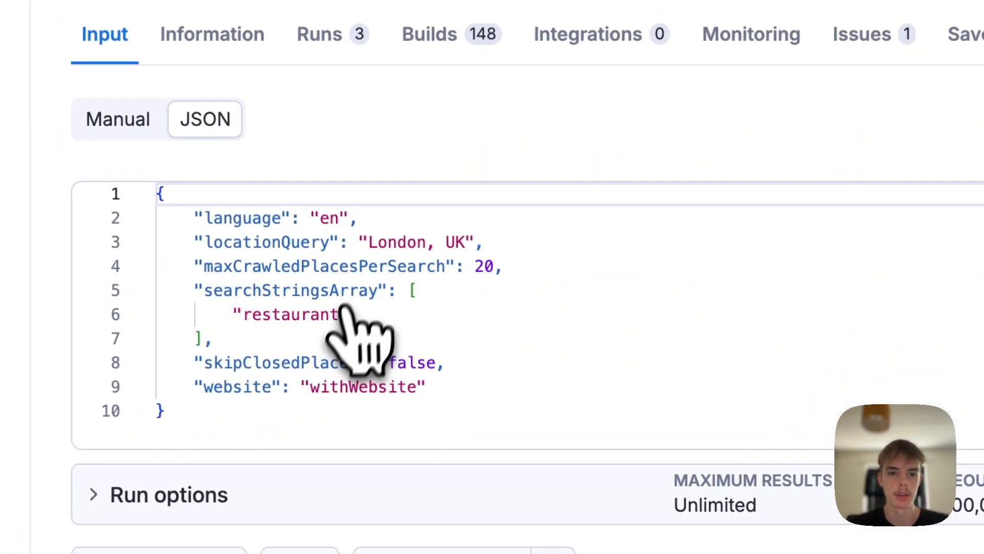
key("ctrl+a")
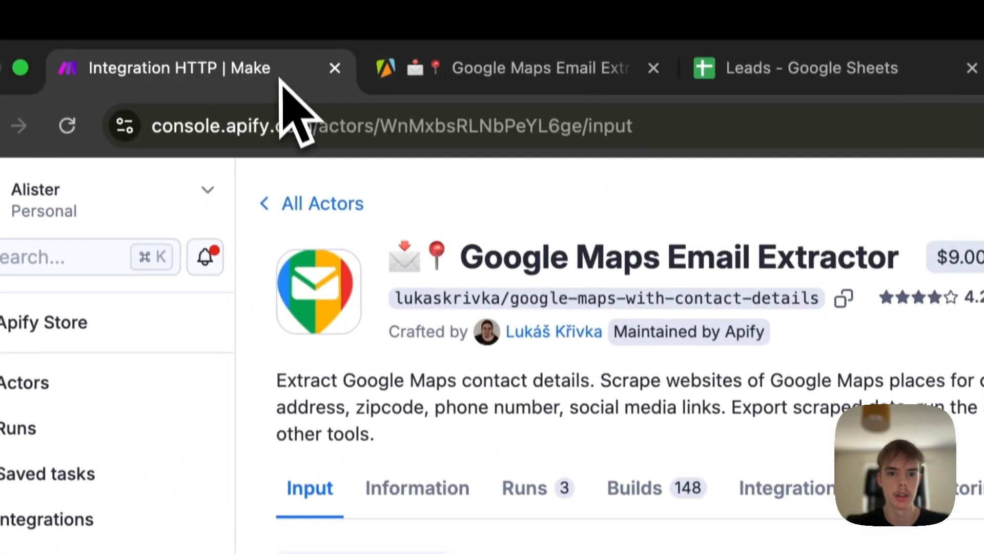
left_click(285, 99)
left_click(434, 308)
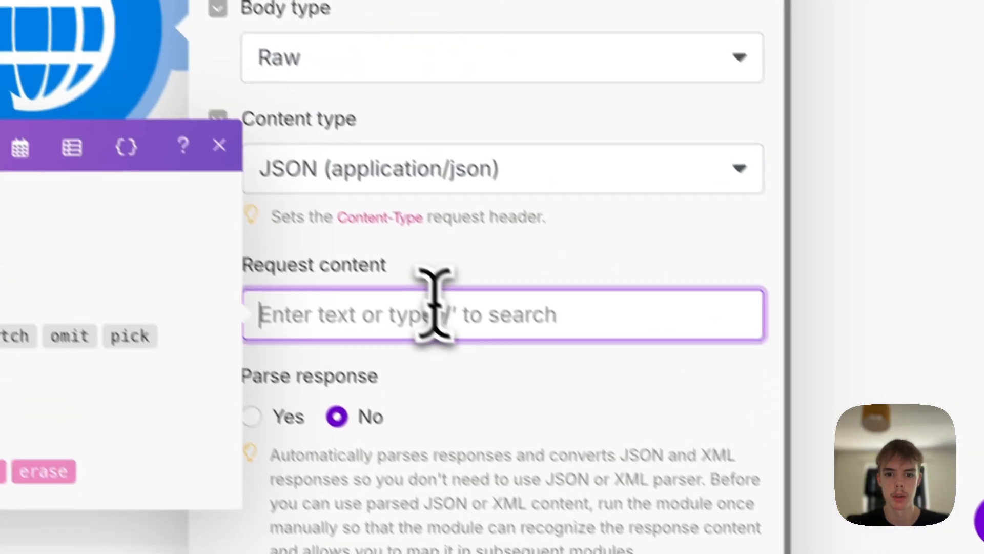
key("ctrl+v")
left_click(497, 260)
Enable response parsing for the HTTP request and save the module's settings
scroll(482, 267, "down", 5)
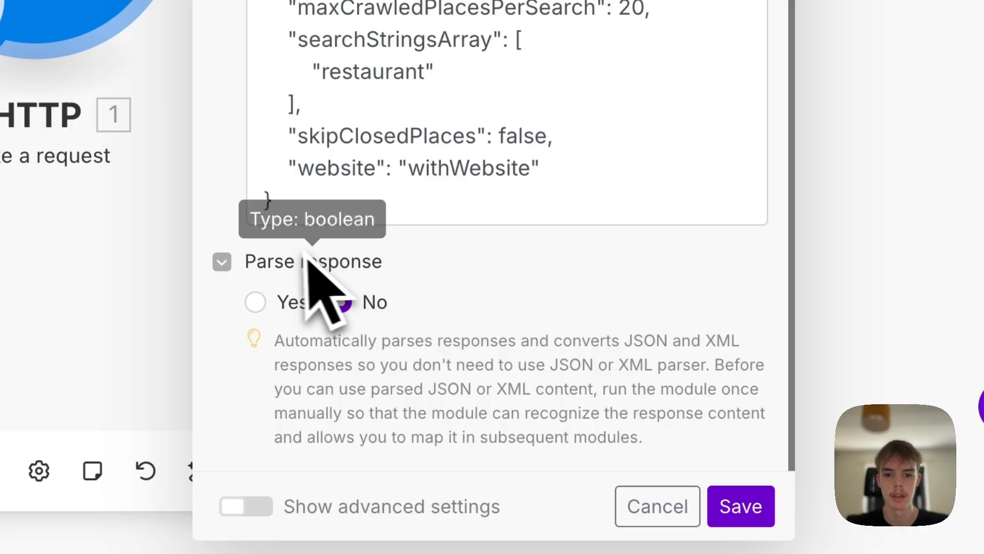
left_click(255, 303)
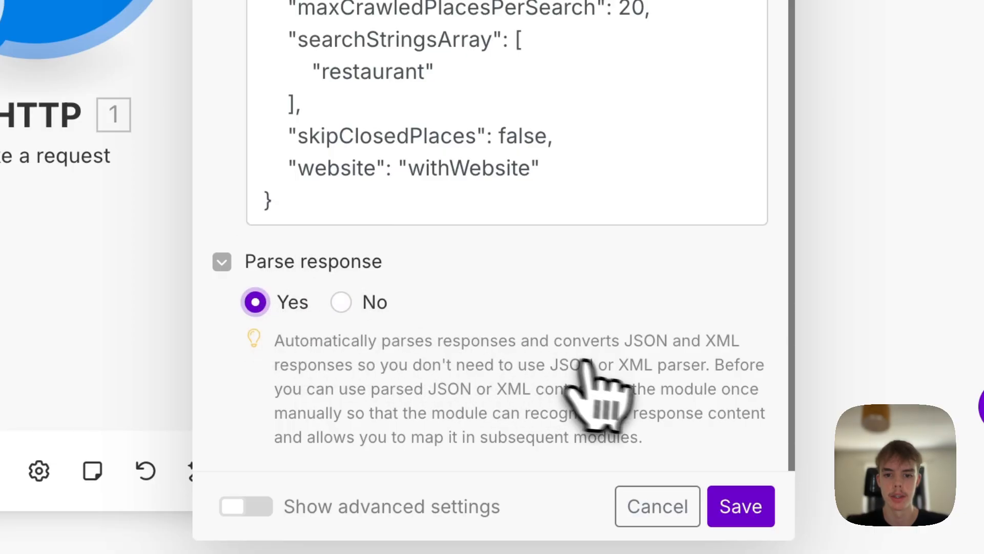
left_click(741, 506)
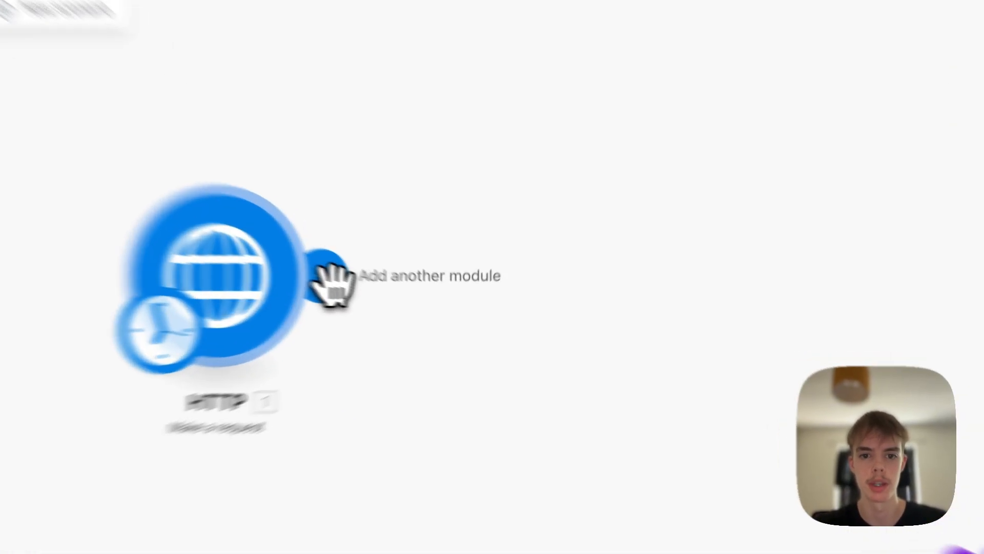
Add a Flow Control Iterator module after the HTTP module, leaving its array unmapped
left_click(368, 290)
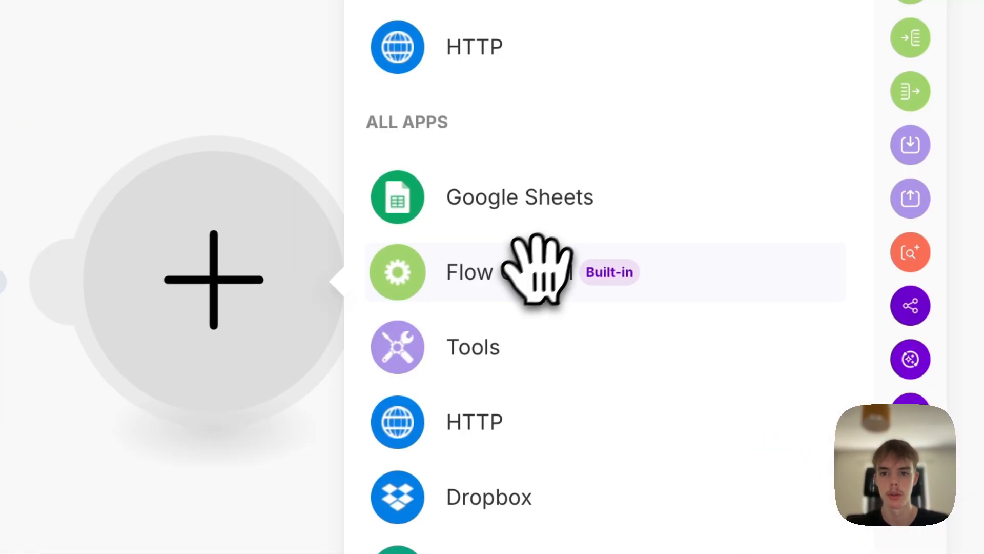
type("flo")
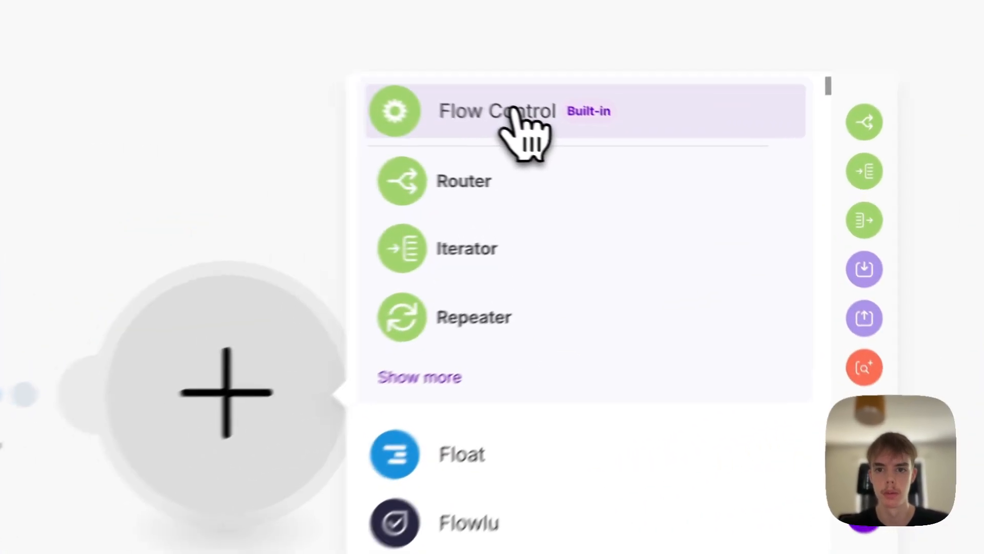
left_click(657, 158)
scroll(636, 442, "down", 2)
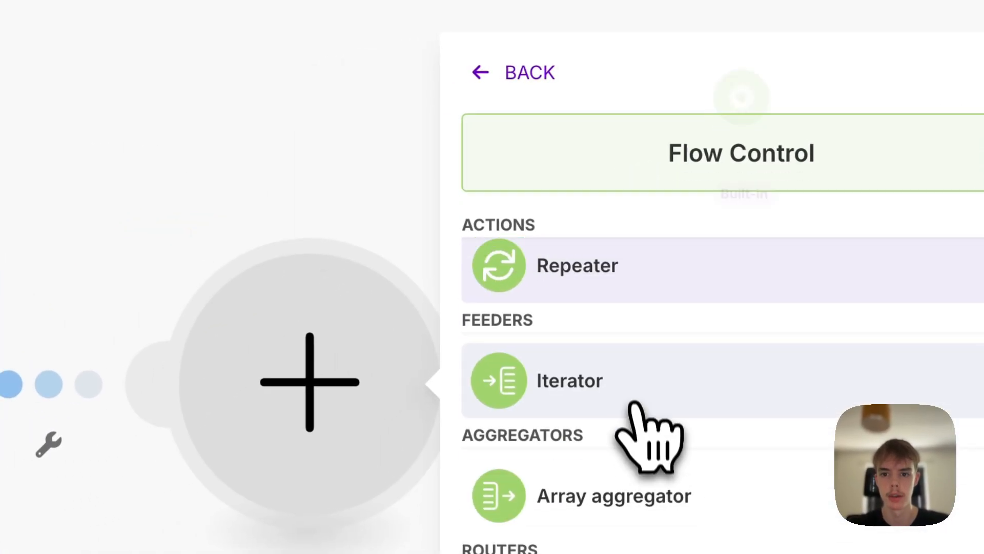
left_click(631, 408)
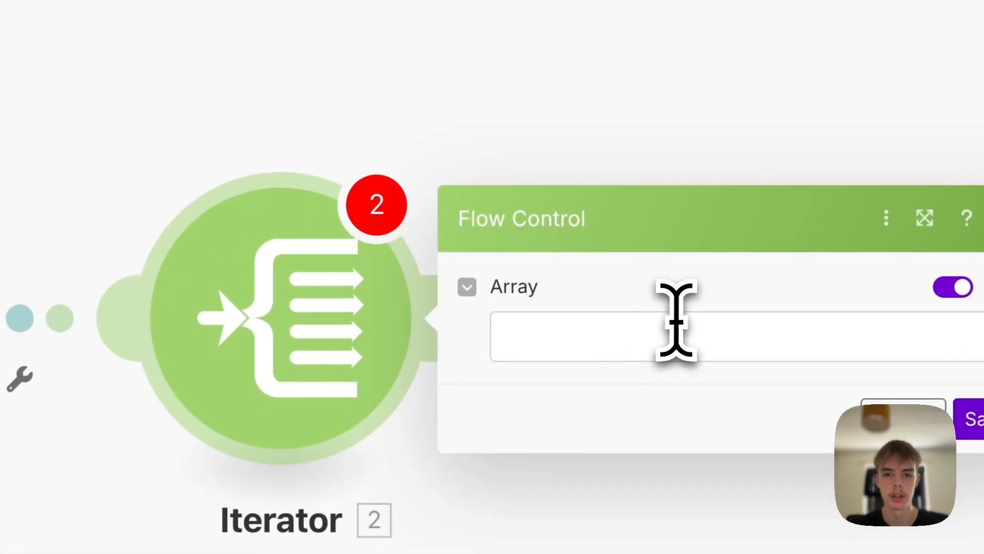
left_click(641, 342)
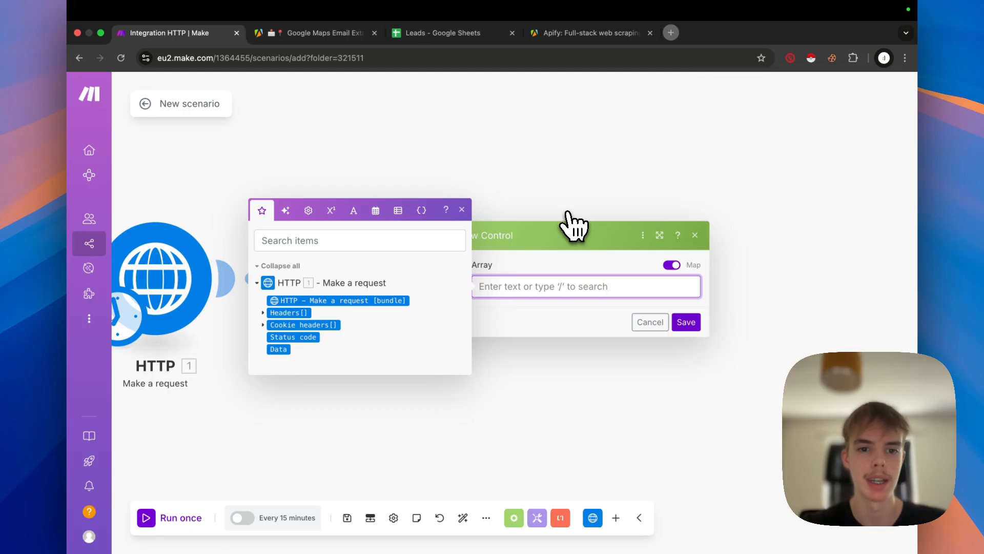
left_click(545, 184)
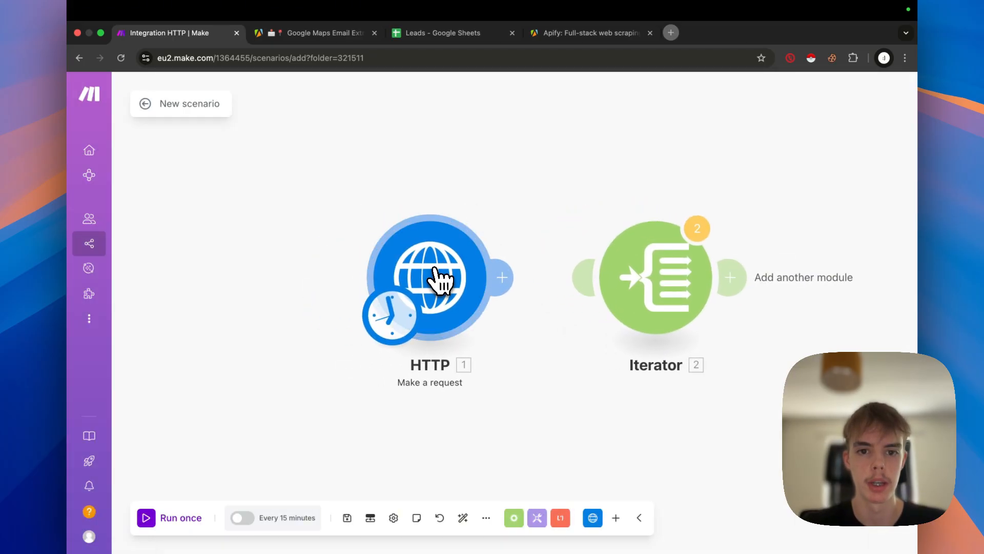
Set maxCrawledPlacesPerSearch to 2 in the HTTP module's request content and save the module
left_click(440, 282)
scroll(619, 302, "down", 5)
double_click(686, 318)
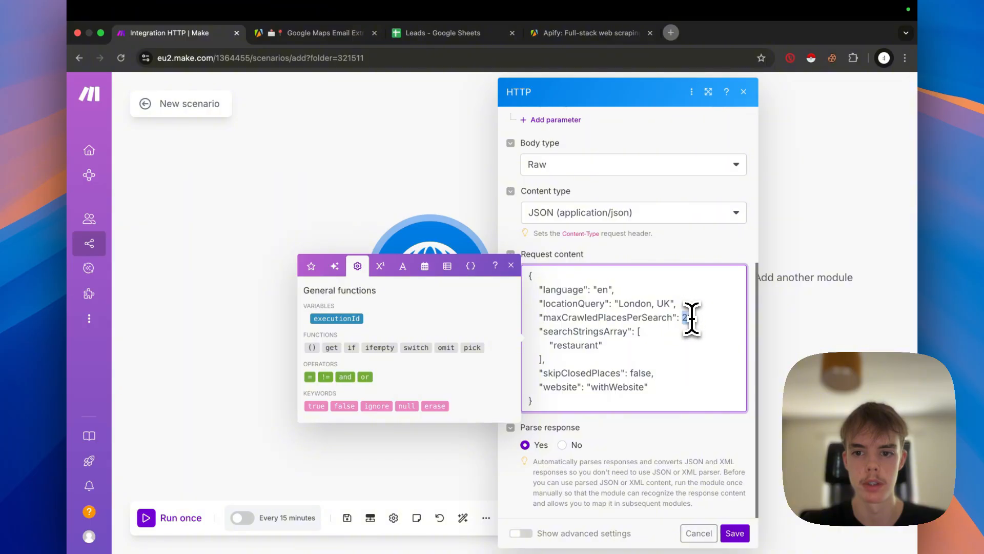
left_click(735, 533)
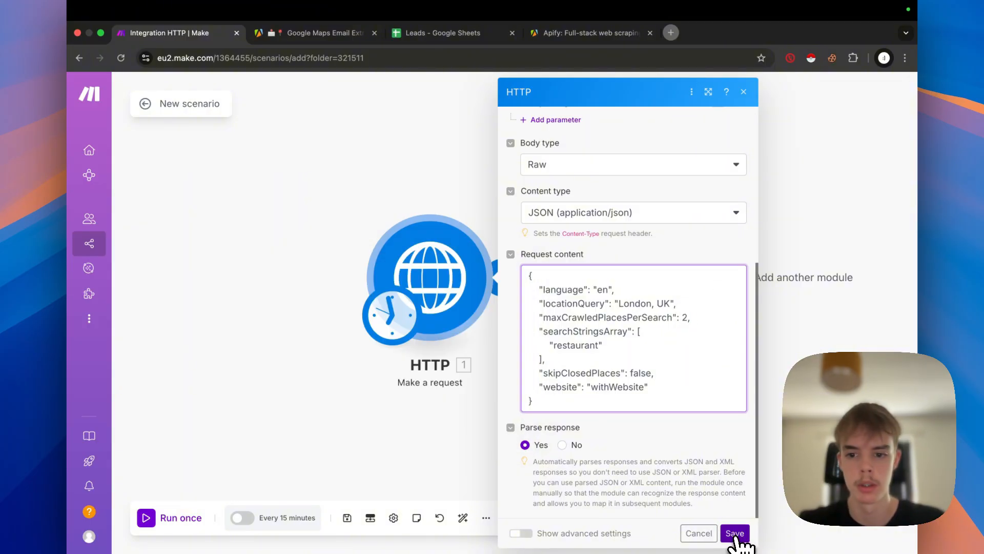
Save the scenario and run only the HTTP module
left_click(349, 519)
right_click(366, 287)
left_click(394, 318)
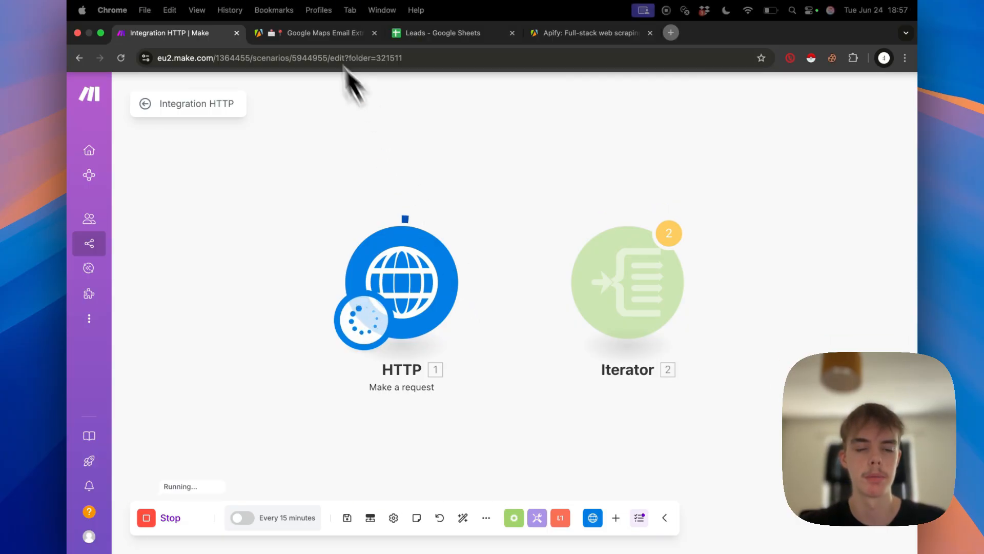
left_click(306, 33)
left_click(210, 33)
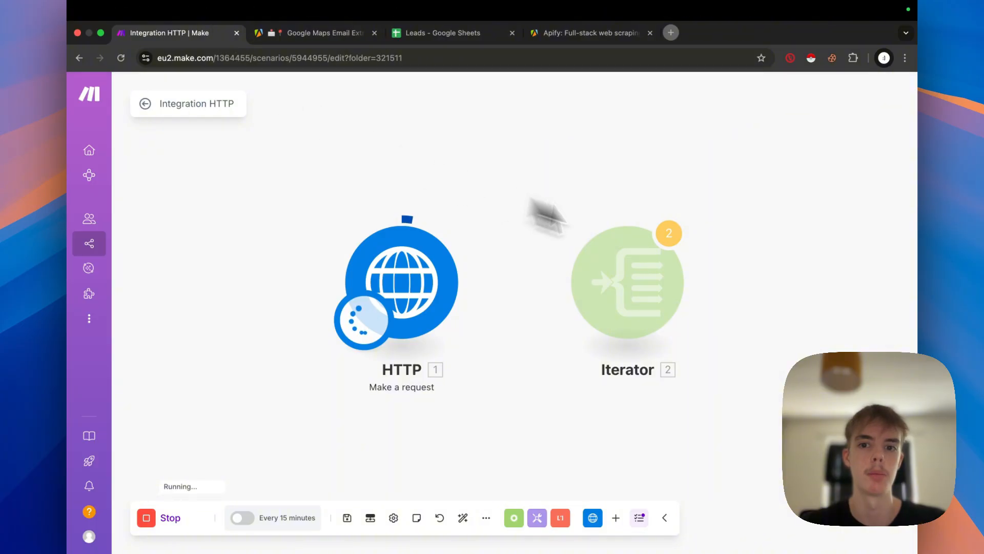
Examine the input and output of the HTTP module's completed run
left_click_drag(649, 159, 524, 161)
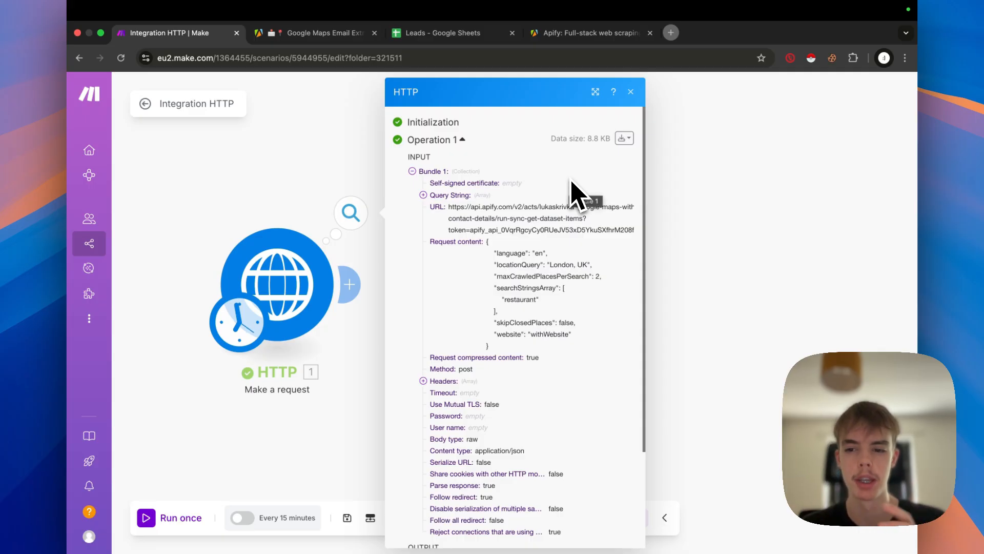
left_click(282, 173)
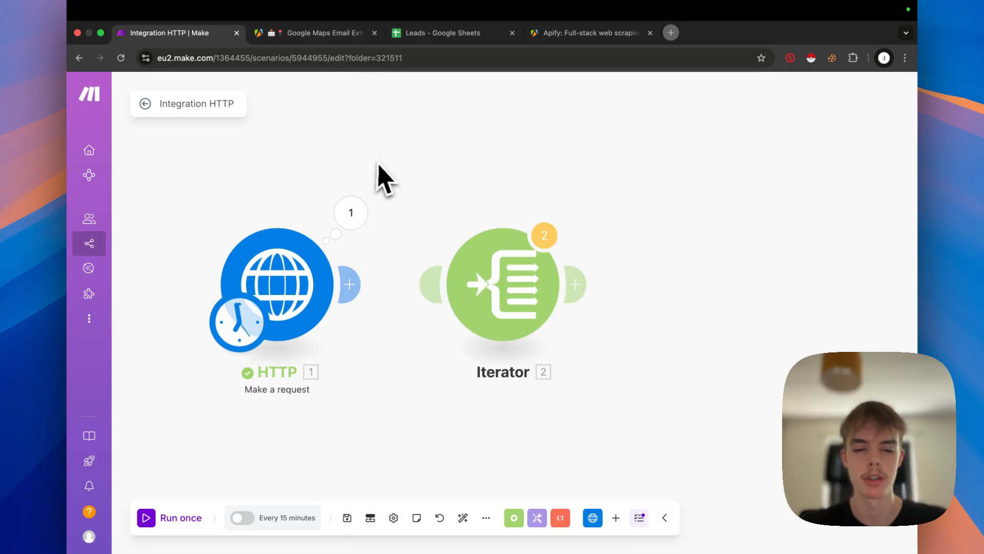
left_click_drag(377, 167, 485, 163)
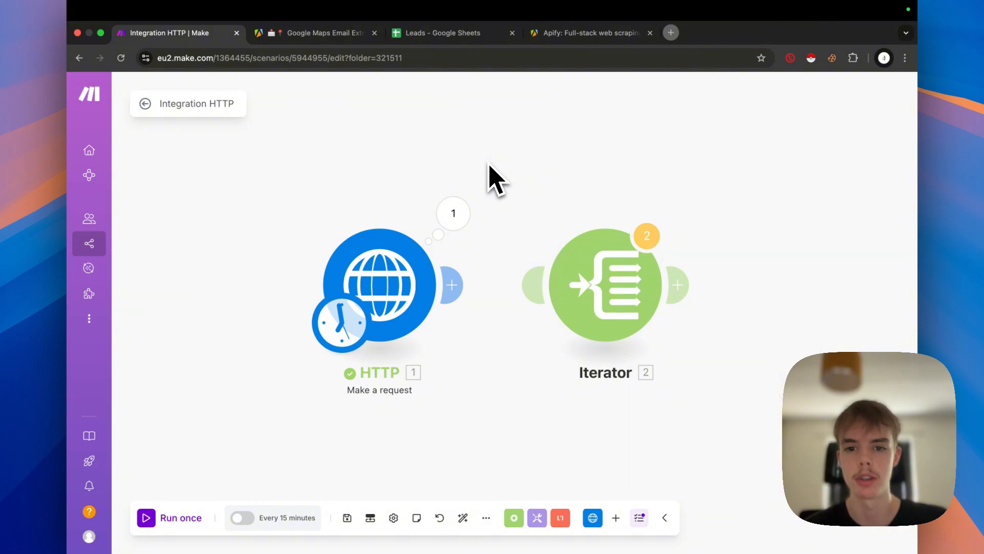
left_click(458, 215)
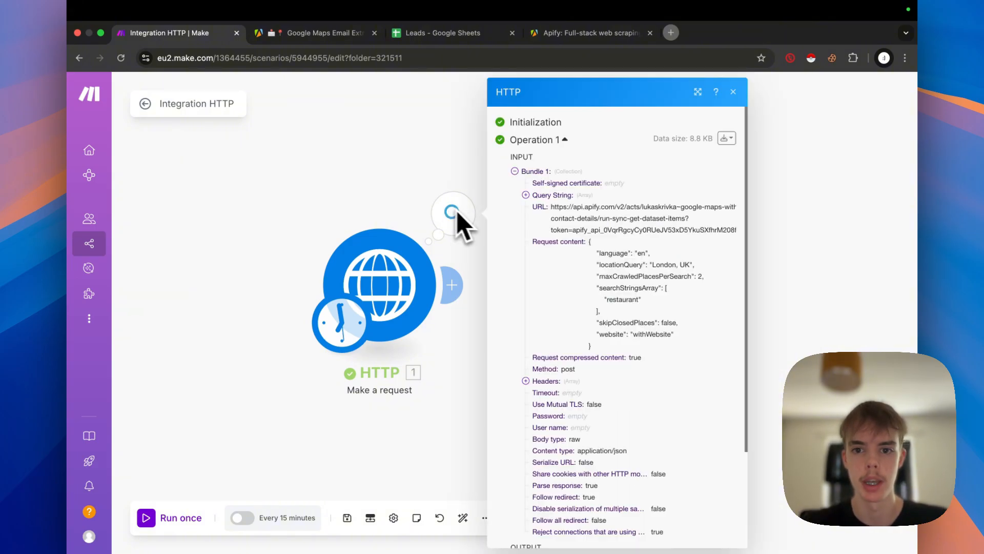
scroll(501, 215, "down", 5)
left_click(435, 187)
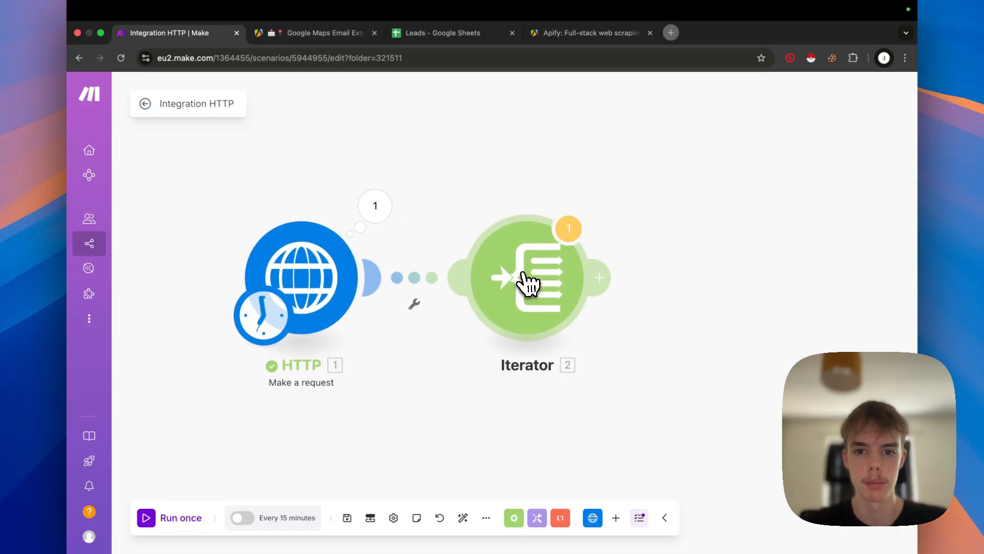
Map the Iterator's array to the HTTP module's Data[] output and save the module
left_click(527, 281)
left_click(635, 286)
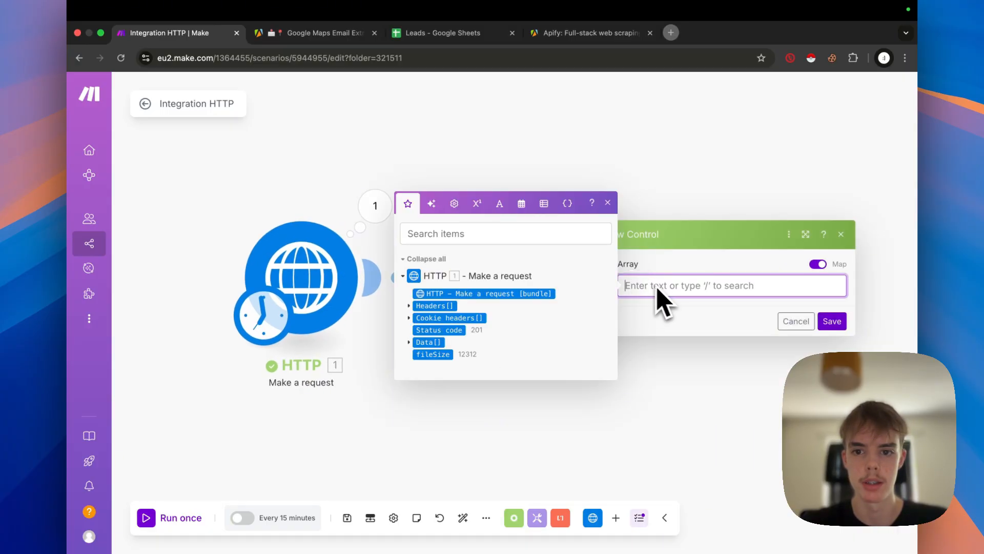
left_click(411, 343)
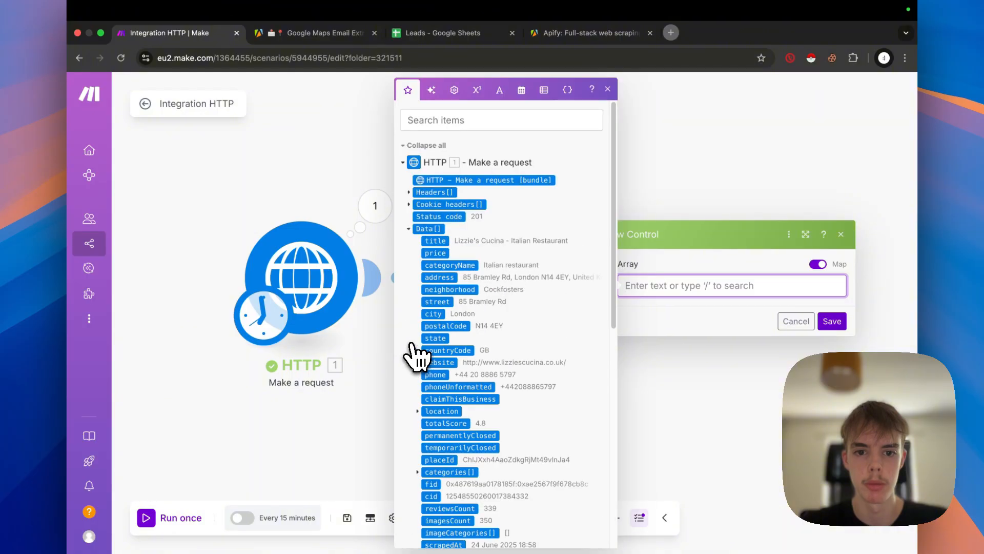
scroll(454, 276, "down", 3)
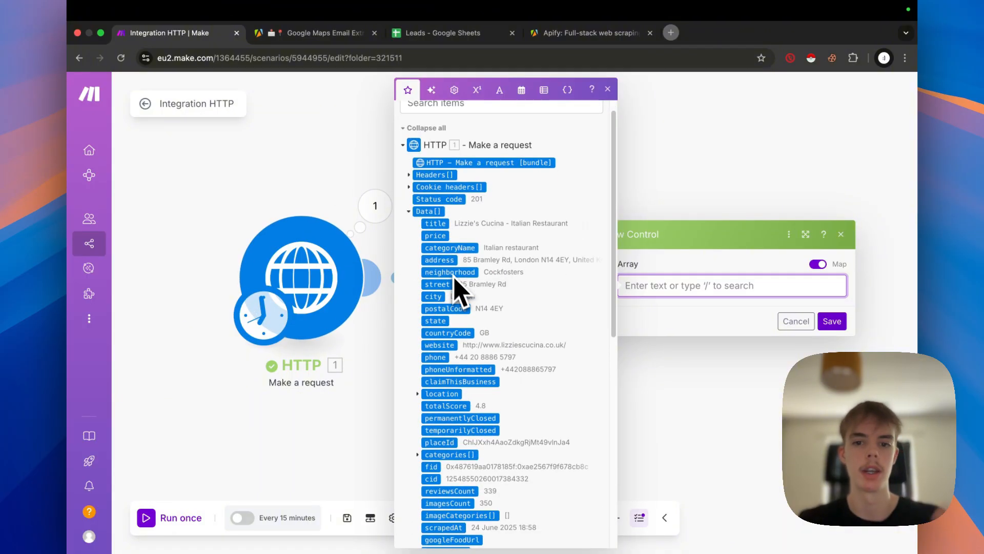
scroll(513, 308, "down", 2)
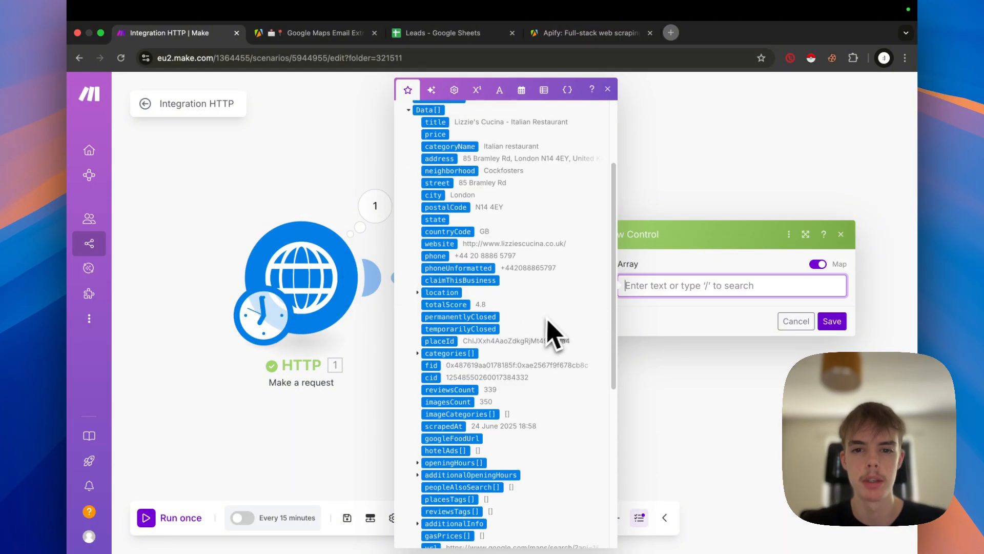
scroll(551, 341, "up", 5)
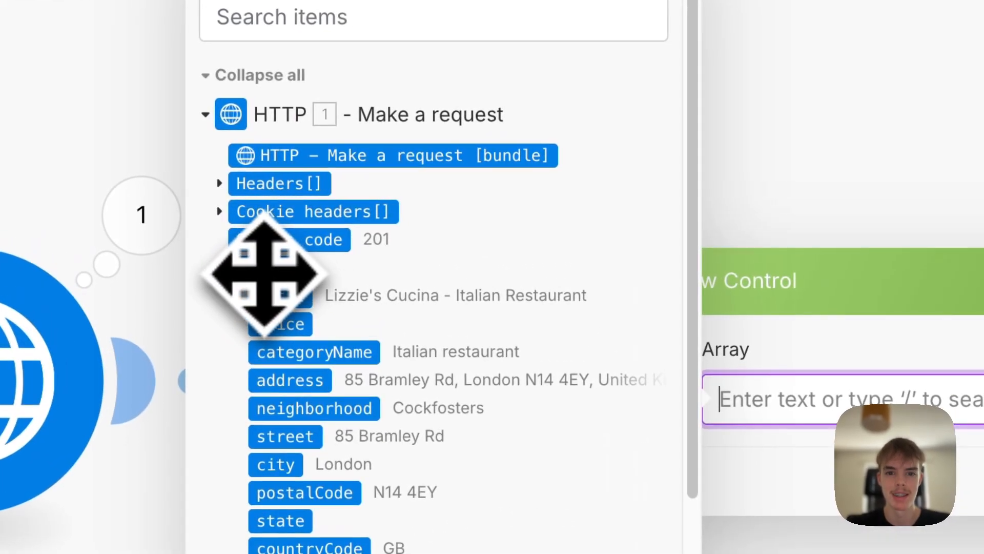
left_click(428, 229)
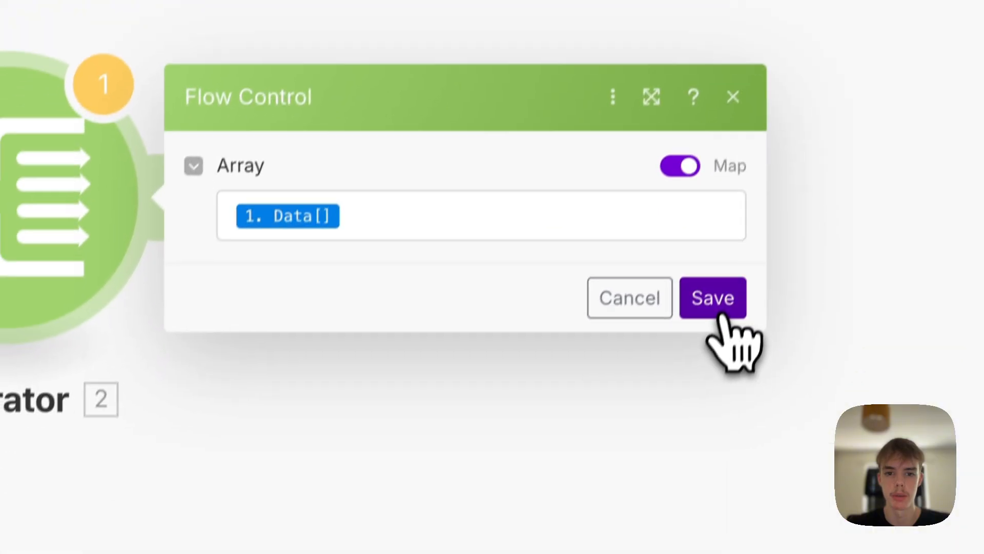
left_click(826, 500)
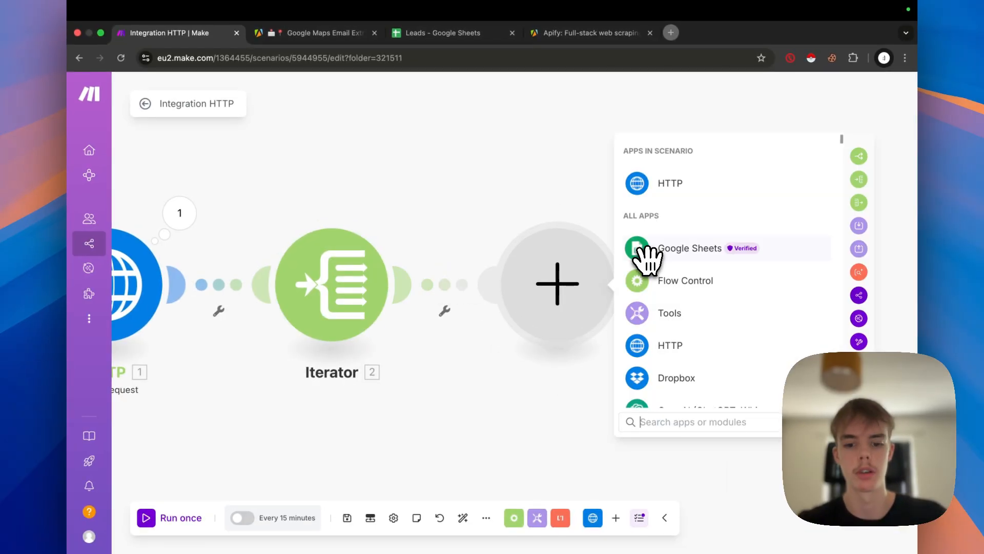
Add a Google Sheets Add a Row module after the Iterator
type("google sh")
left_click(706, 150)
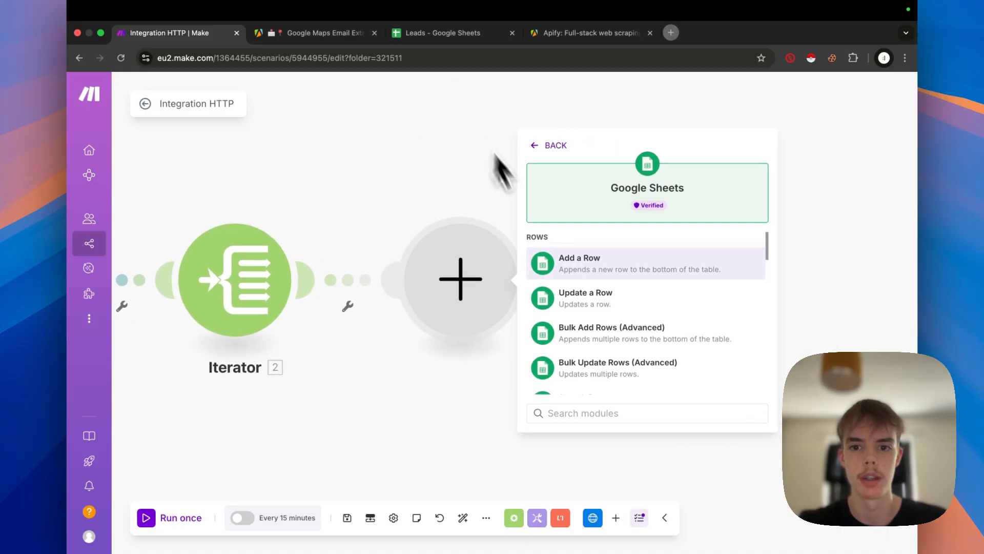
left_click(589, 269)
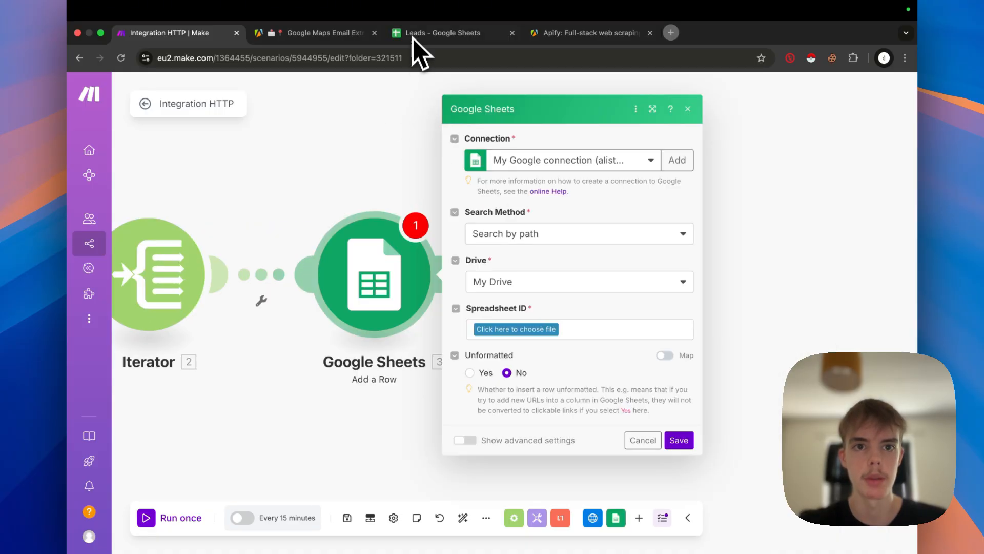
Check the columns in the Leads spreadsheet, and set the Add a Row module to the Leads file and Sheet1
left_click_drag(413, 37, 279, 39)
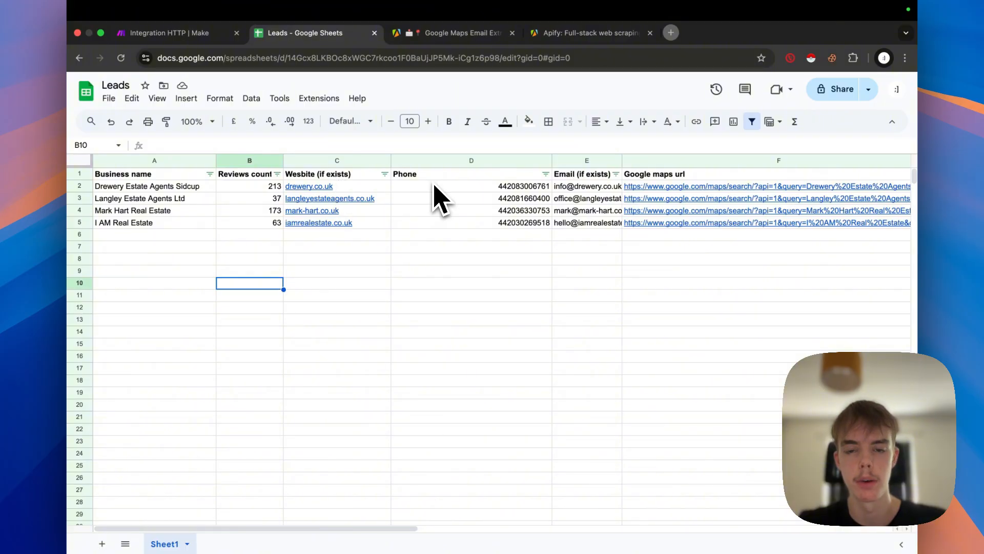
mouse_move(347, 528)
left_mouse_down()
mouse_move(479, 529)
mouse_move(333, 529)
left_mouse_up()
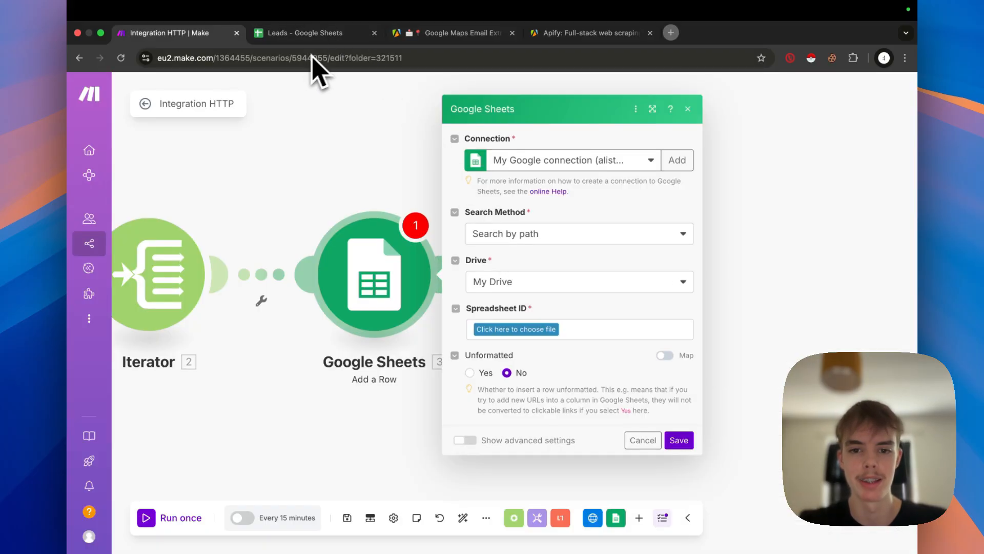
left_click(536, 331)
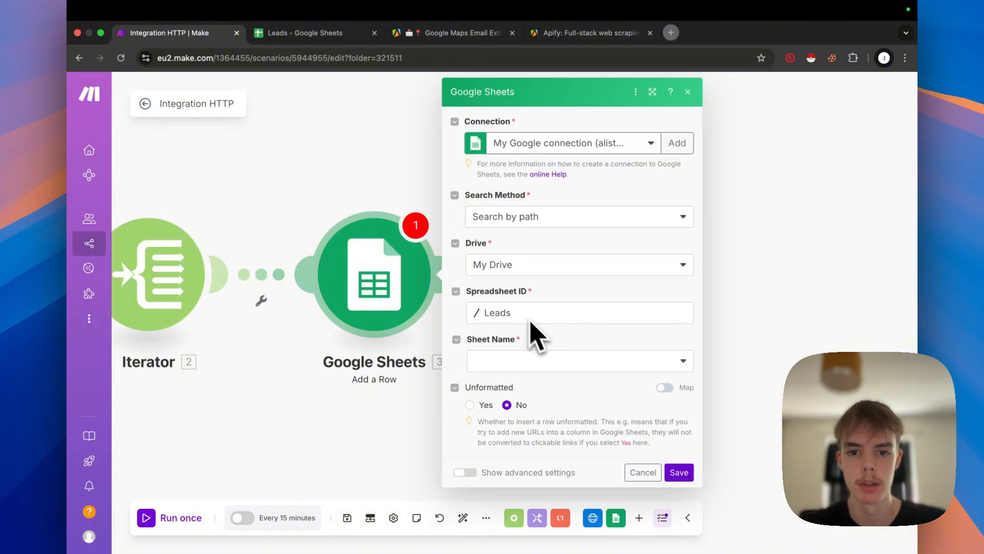
left_click(559, 360)
left_click(552, 378)
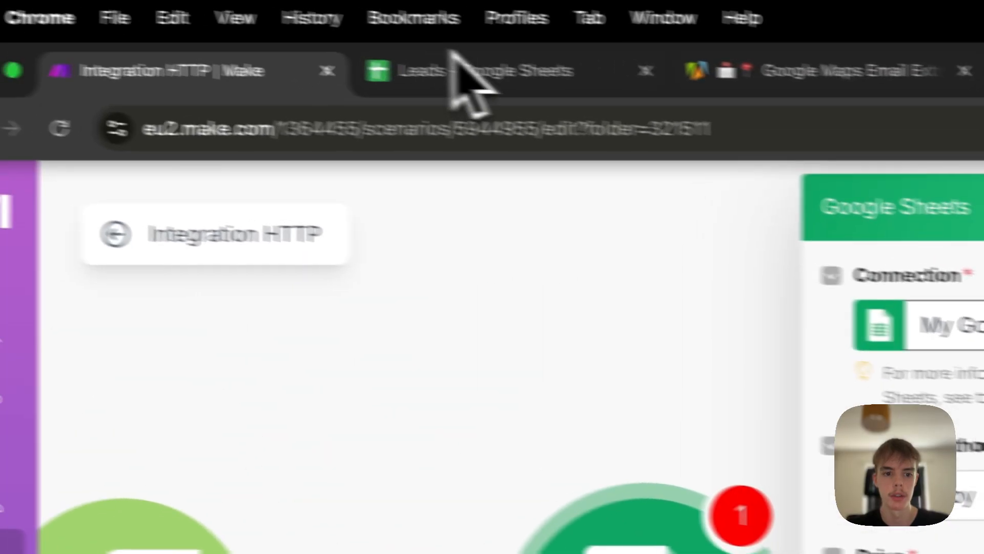
left_click(455, 66)
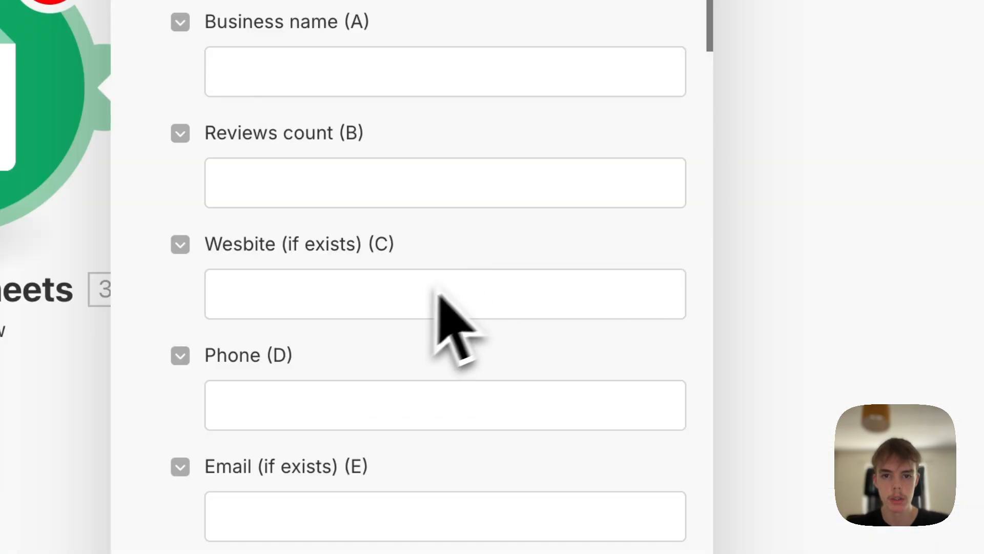
Map Business name to the Iterator's title and Reviews count to reviewsCount in the Add a Row module
left_click(370, 80)
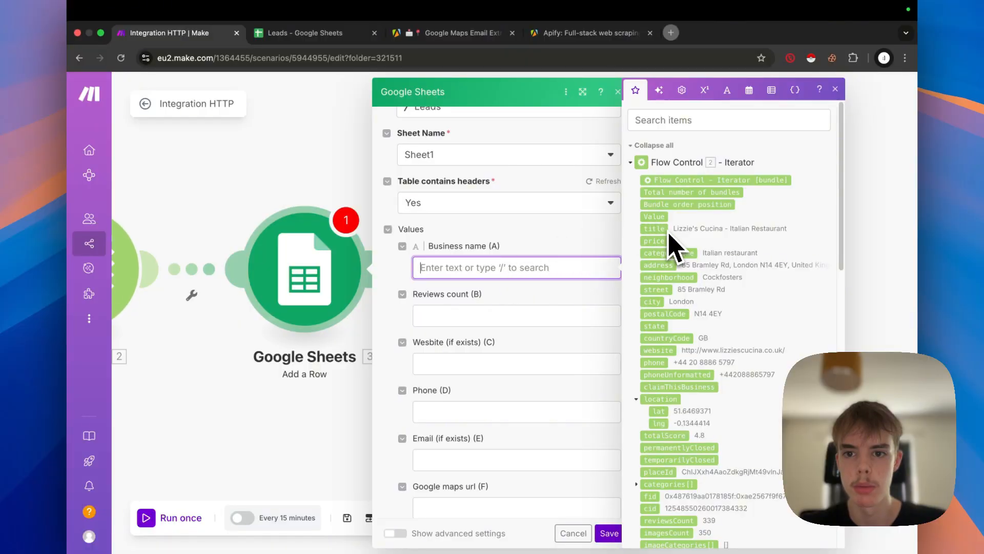
left_click(664, 229)
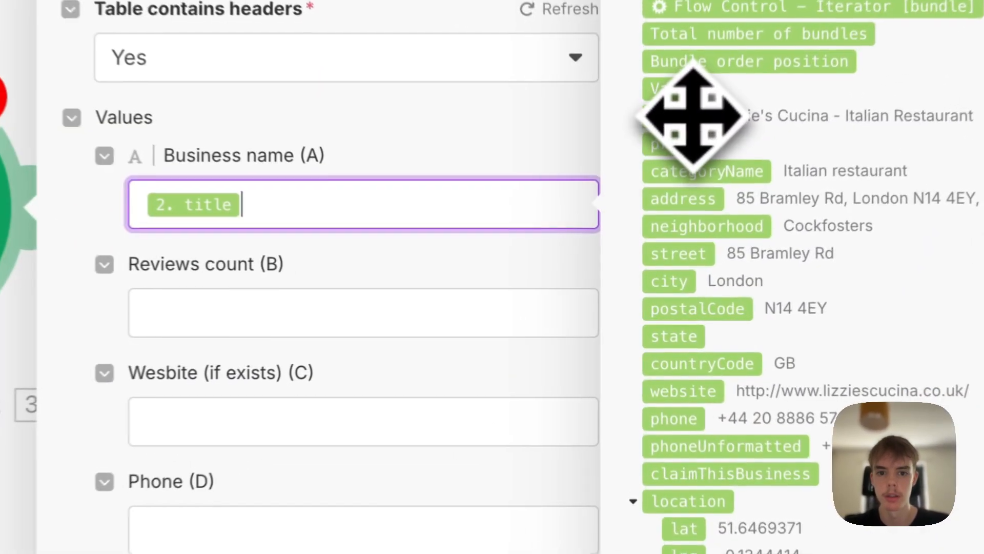
left_click(461, 315)
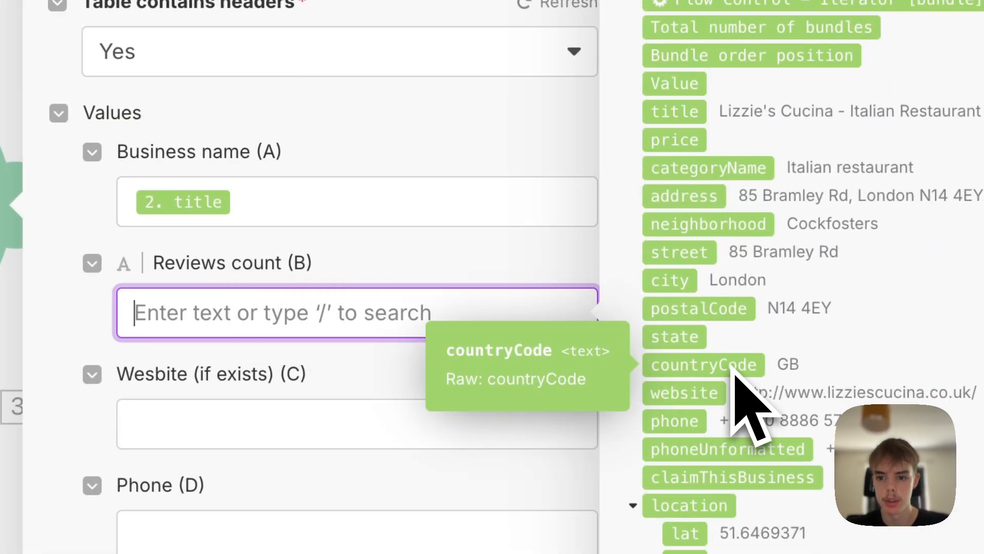
scroll(748, 410, "down", 3)
scroll(743, 402, "down", 3)
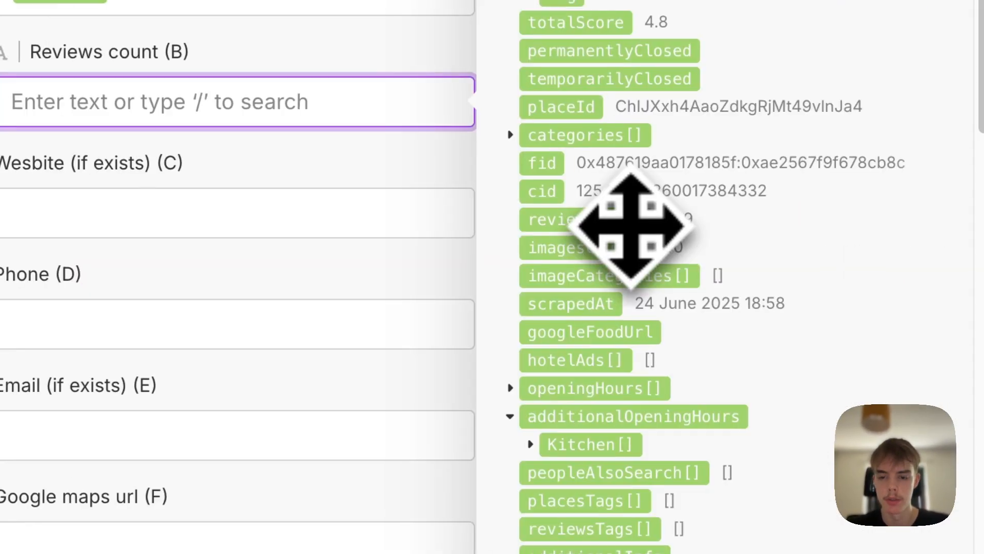
left_click(628, 226)
Map the website column to the Iterator's website value and the Phone column to phone
left_click(309, 220)
scroll(654, 213, "up", 5)
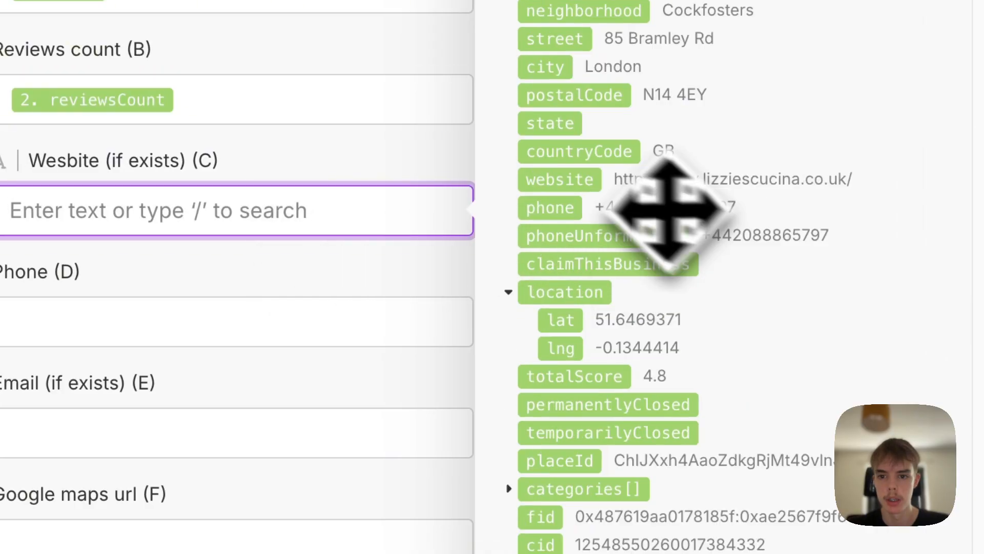
left_click(557, 180)
left_click(379, 316)
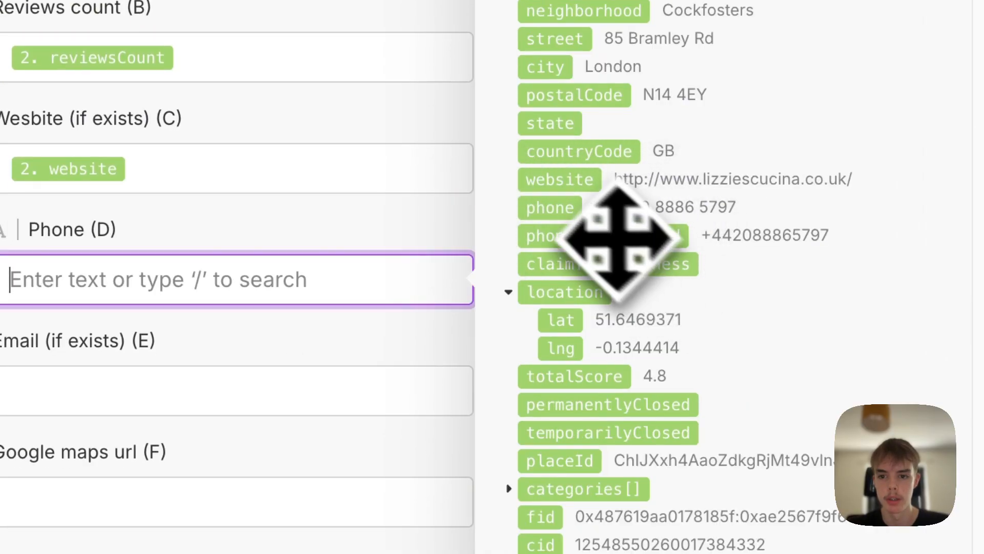
left_click(569, 212)
Map the Email column to the Iterator's emails[] array
left_click(358, 229)
scroll(658, 231, "down", 10)
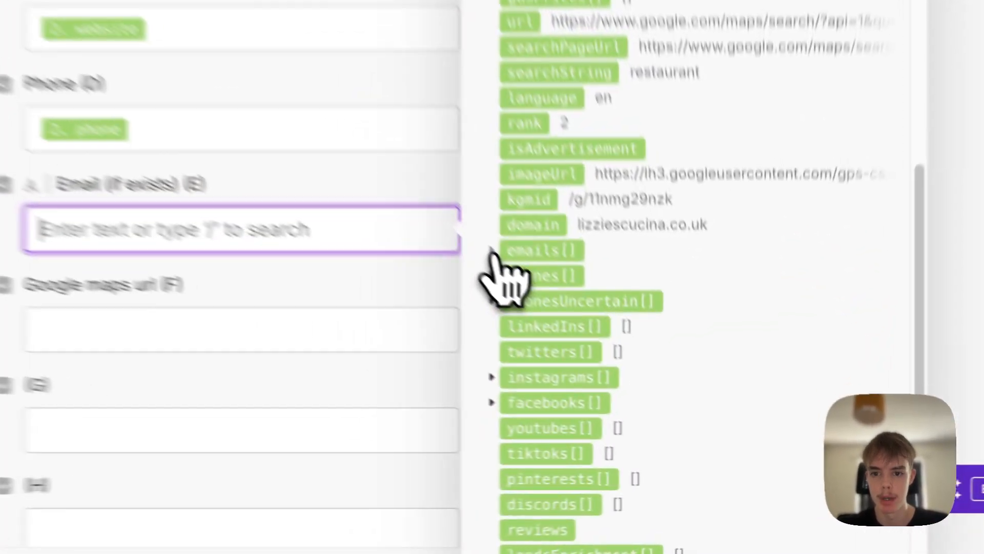
left_click(638, 375)
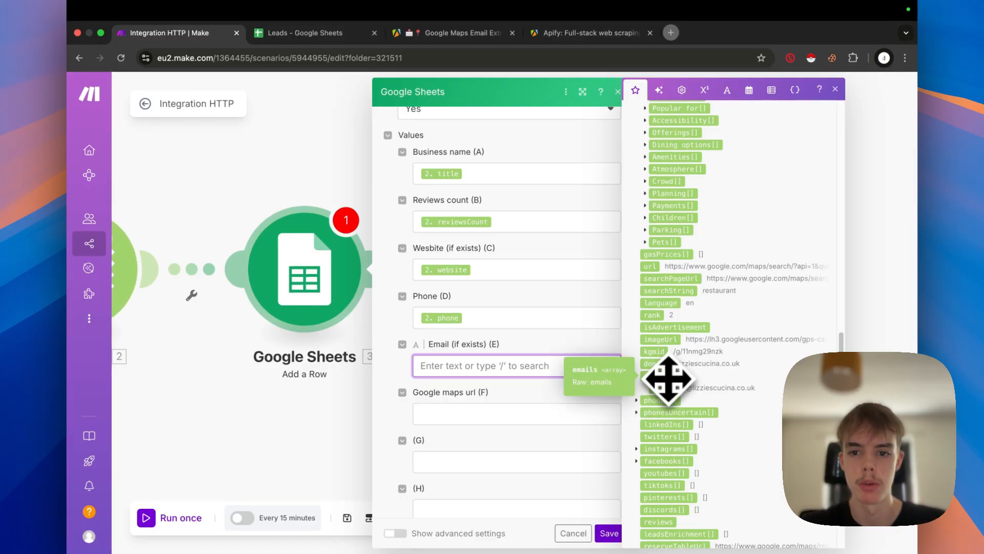
left_click(667, 378)
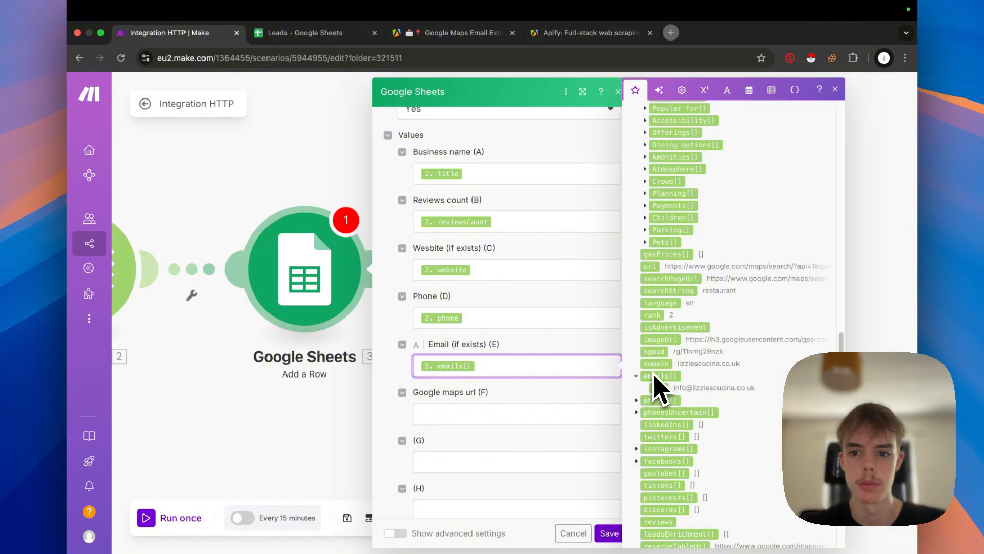
Map the Google maps url column to the Iterator's url value and save the Google Sheets module
scroll(527, 406, "down", 2)
left_click(517, 336)
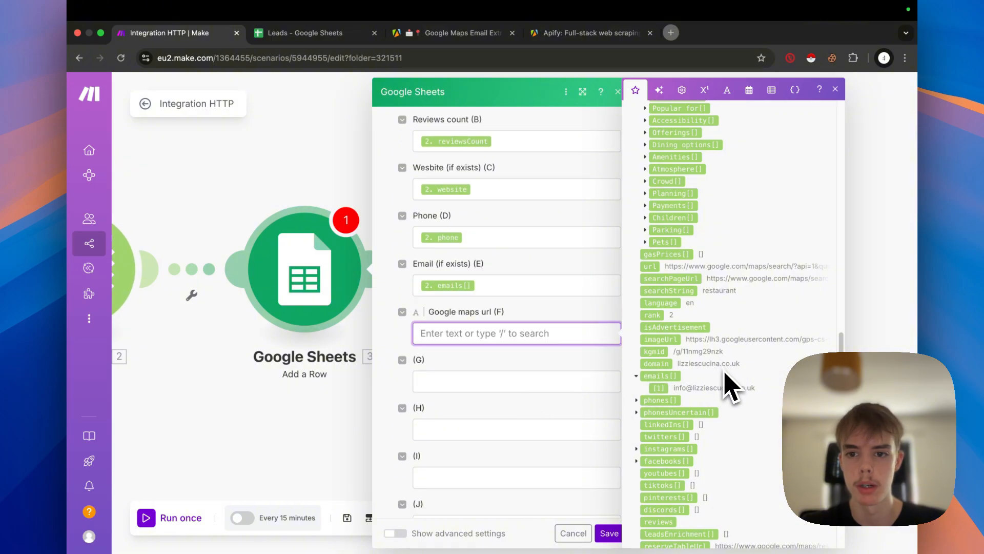
scroll(707, 374, "up", 1)
left_click(648, 286)
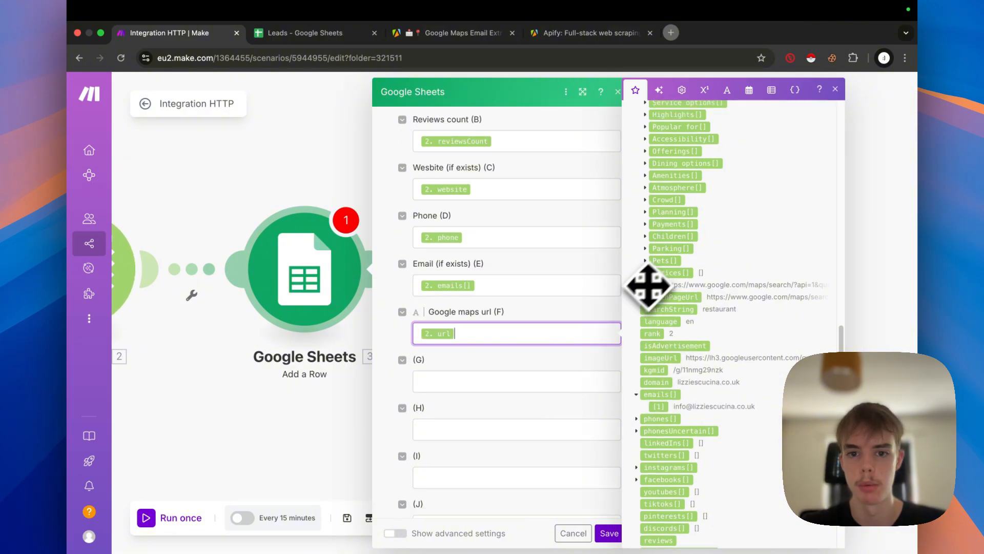
left_click(532, 363)
scroll(576, 472, "up", 9)
left_click(619, 534)
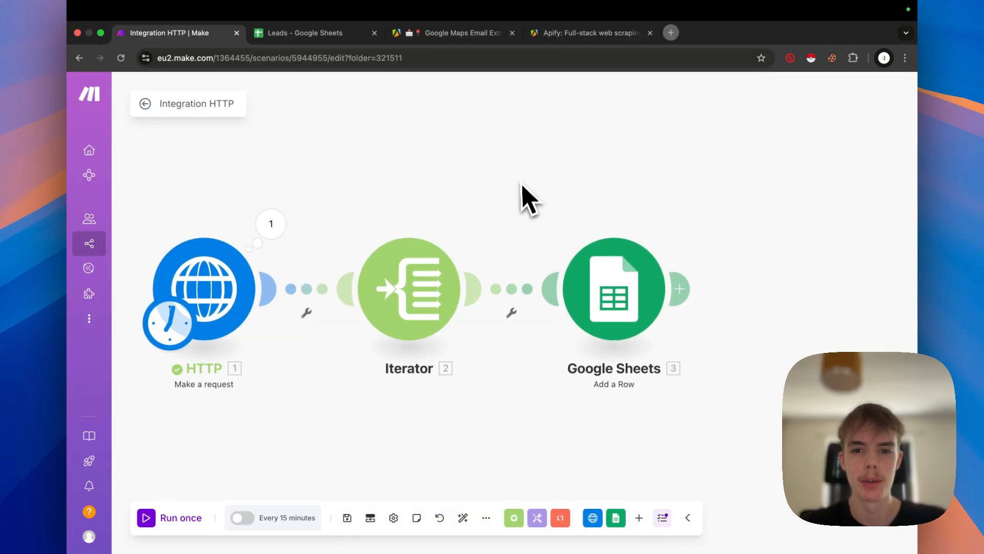
Review the existing rows and email column in the Leads spreadsheet and the Google Maps Email Extractor's JSON input
left_click(314, 34)
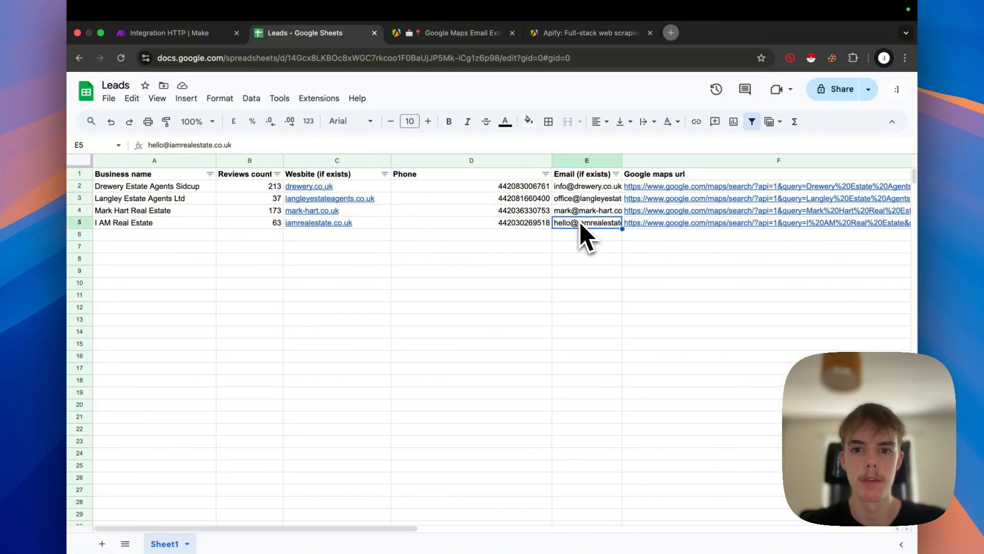
left_click(458, 34)
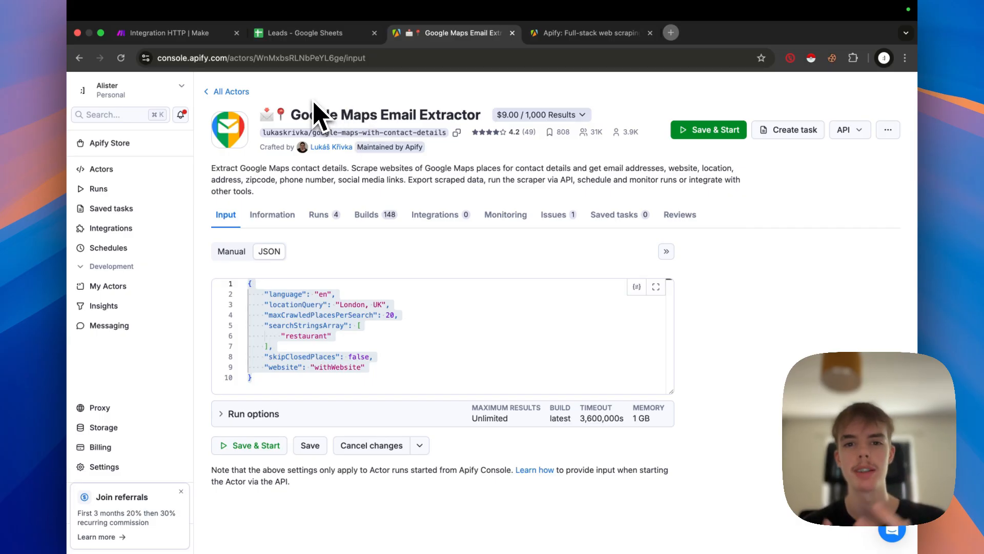
left_click(307, 34)
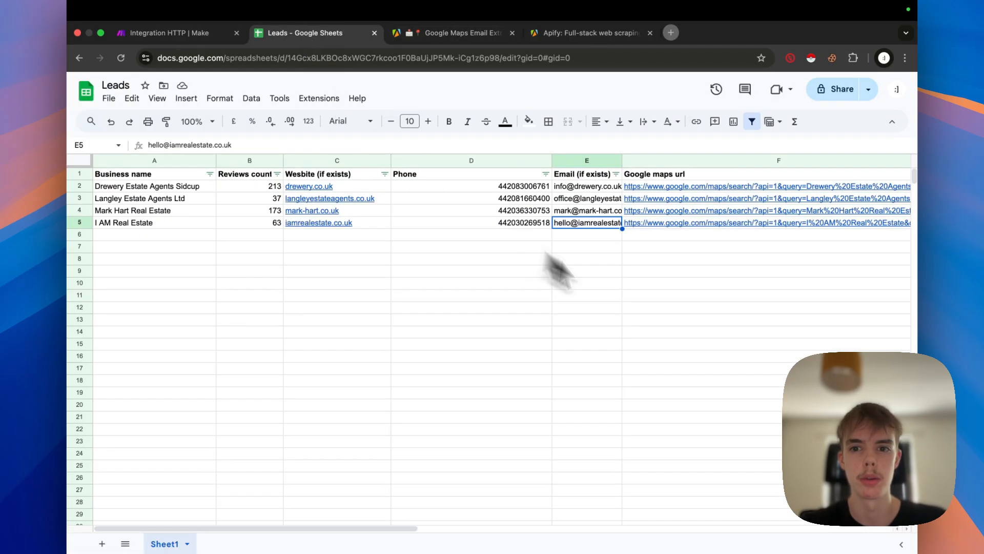
left_click_drag(294, 529, 340, 529)
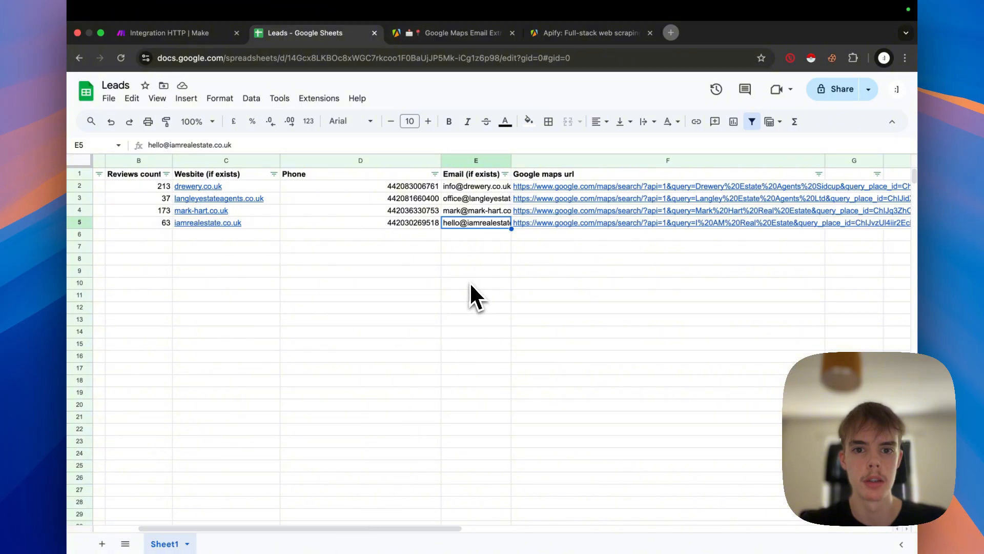
left_click(178, 33)
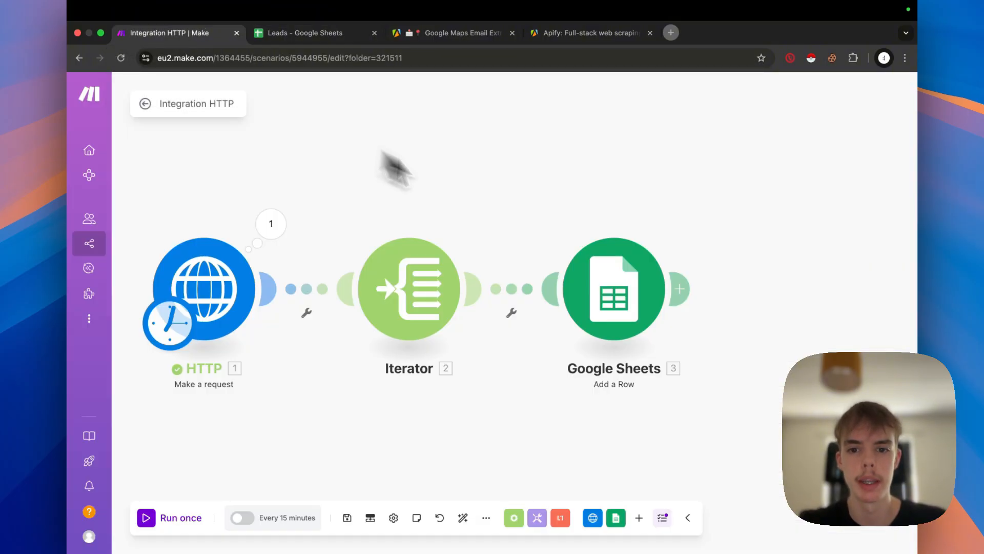
Set up a filter between the Iterator and the Google Sheets module, labelled "Email?"
scroll(472, 319, "up", 2)
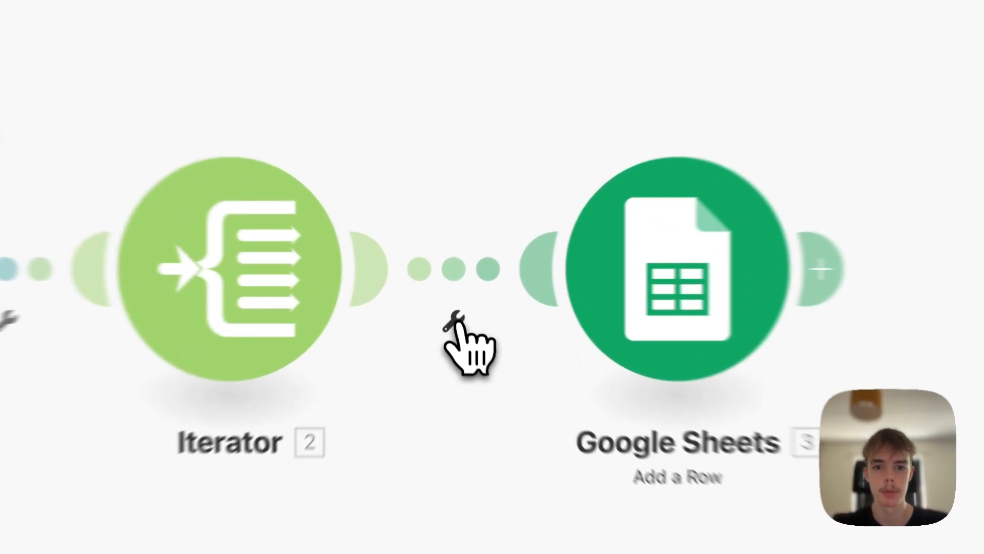
left_click(450, 305)
left_click(453, 316)
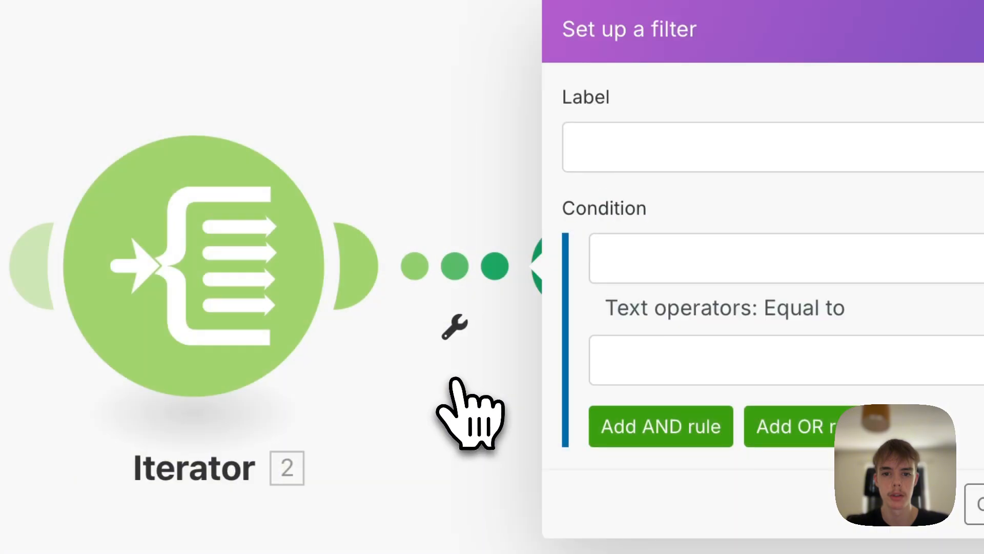
left_click(688, 156)
type("E")
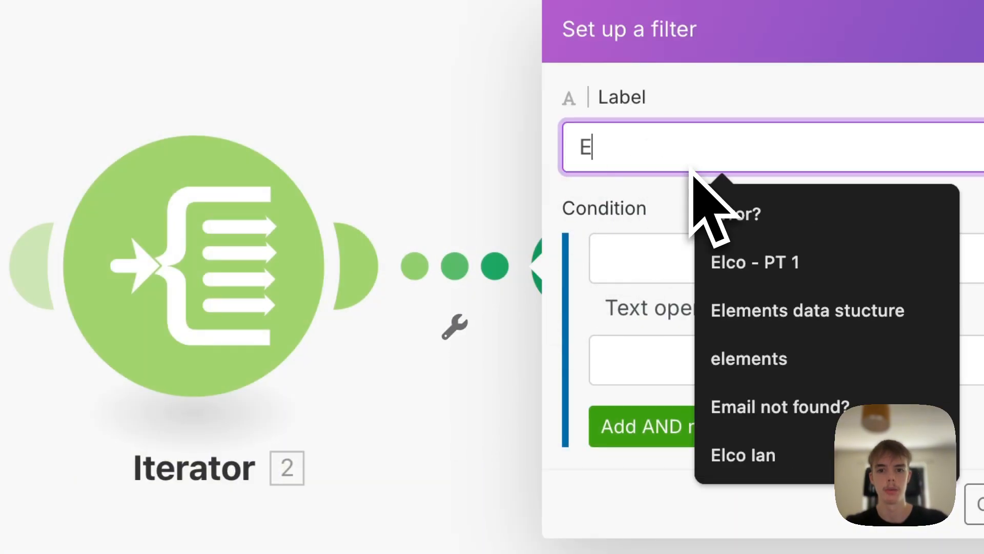
type("mail?")
Use the Iterator's first email, emails[1], as the value the filter condition checks
left_click(600, 259)
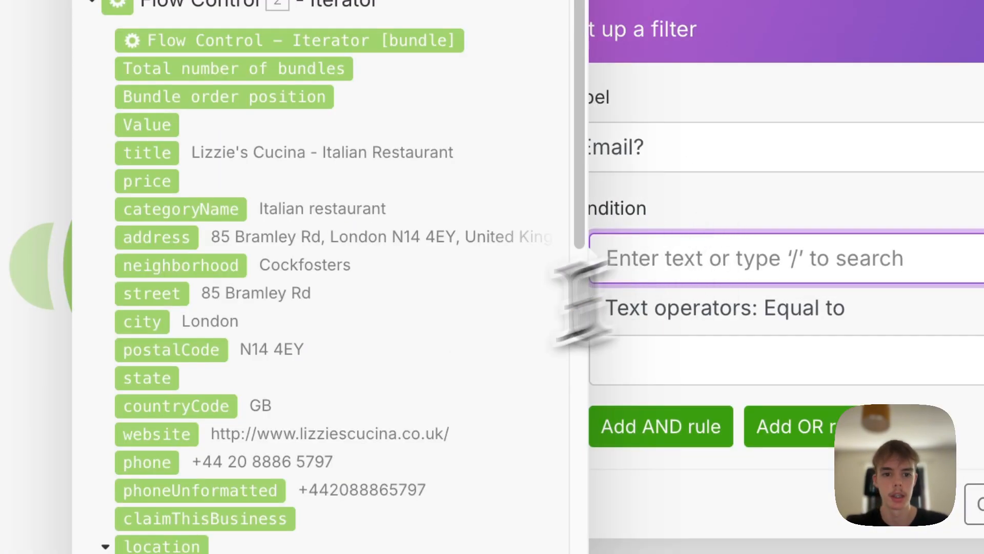
scroll(353, 384, "down", 6)
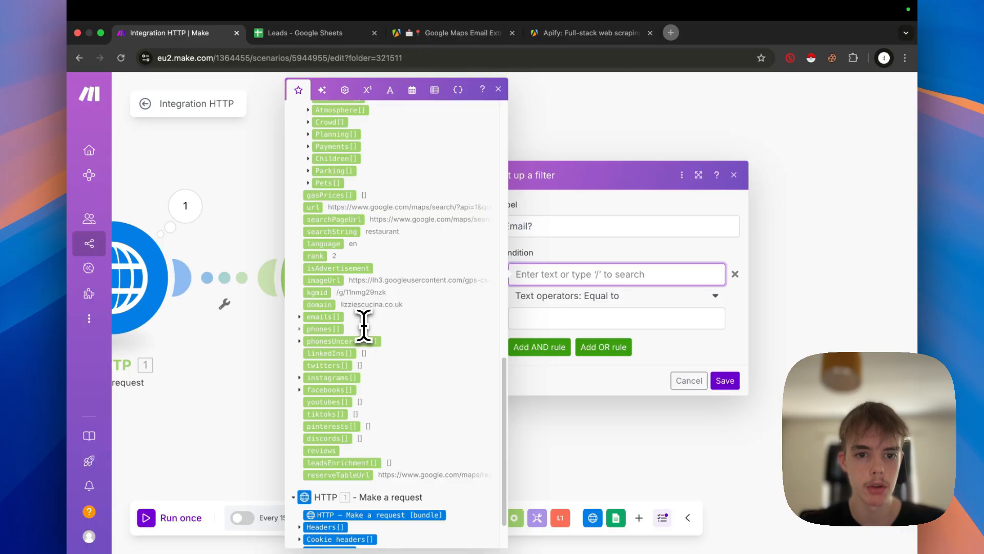
scroll(353, 385, "down", 8)
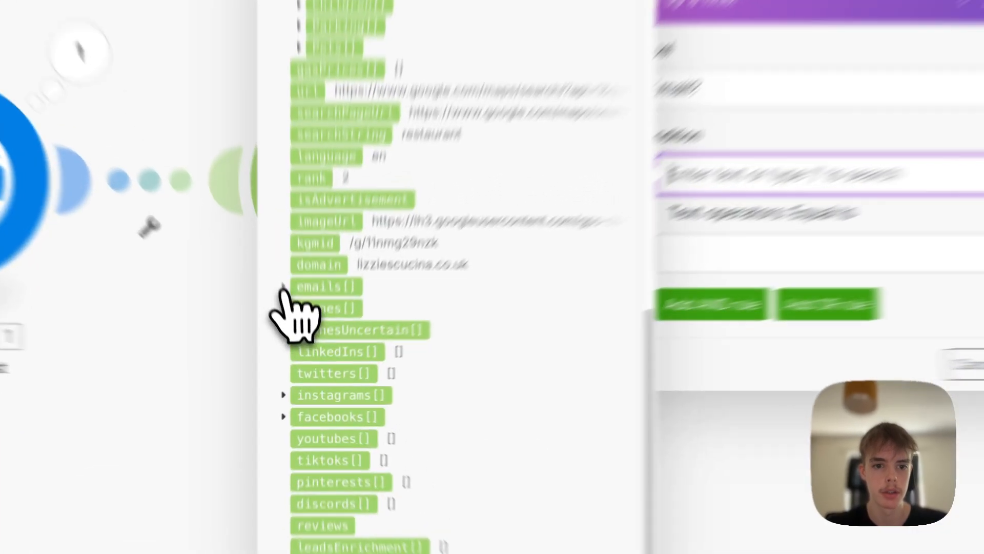
left_click(284, 287)
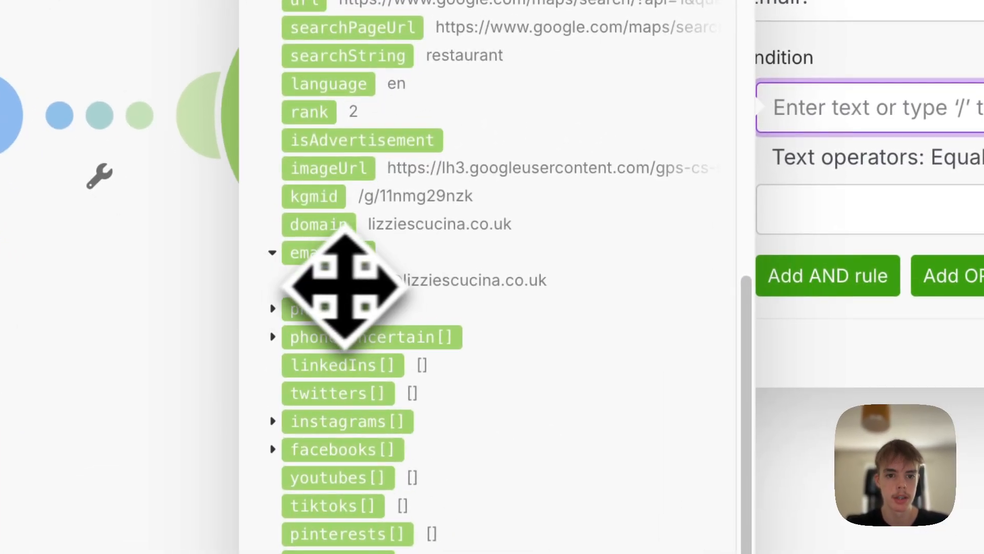
left_click_drag(327, 312, 953, 88)
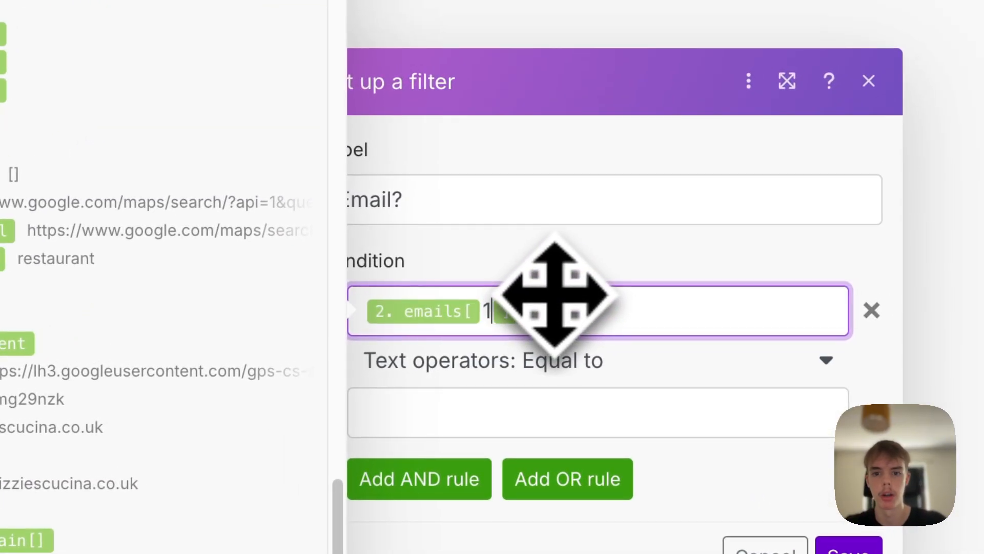
left_click(565, 237)
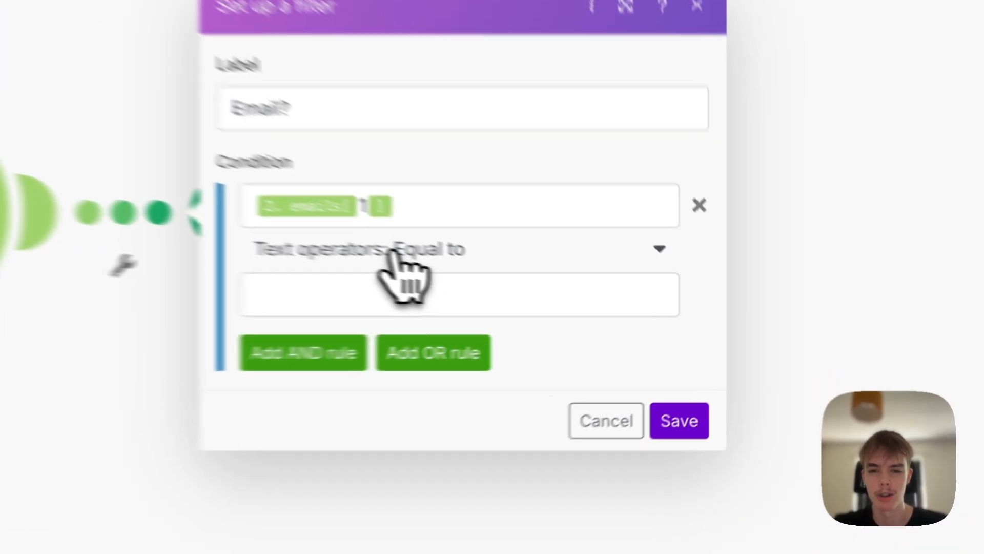
Set the filter's condition operator to Exists and save the filter
left_click(571, 300)
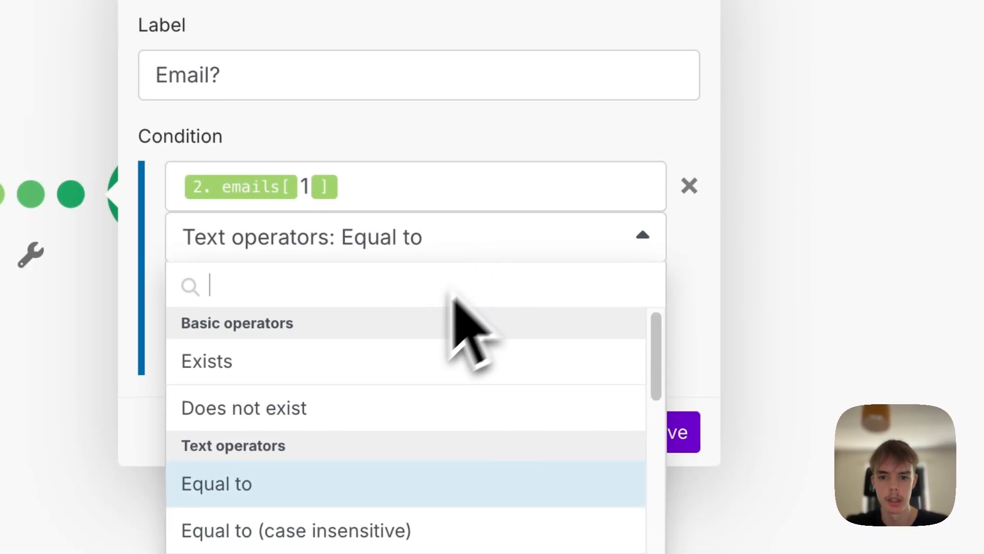
left_click(292, 362)
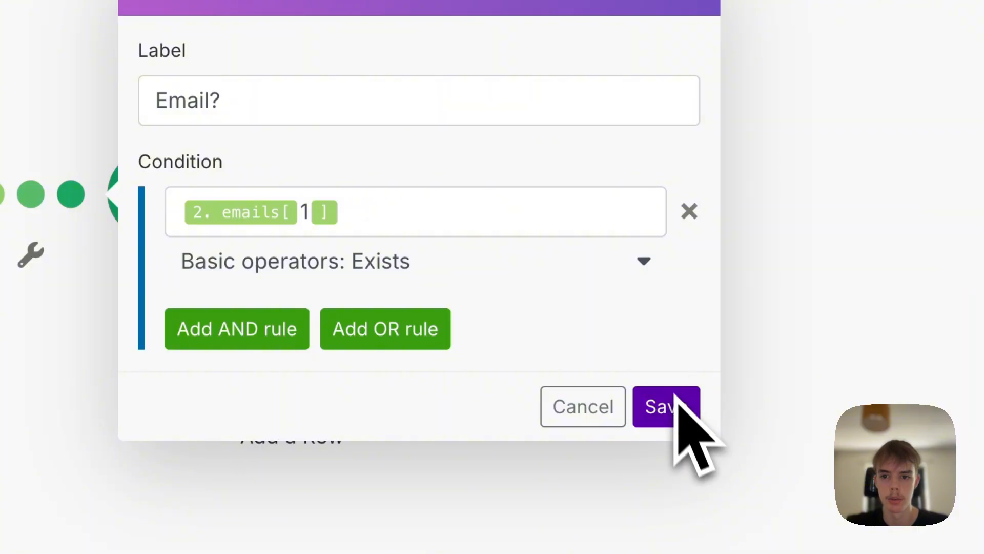
left_click(669, 408)
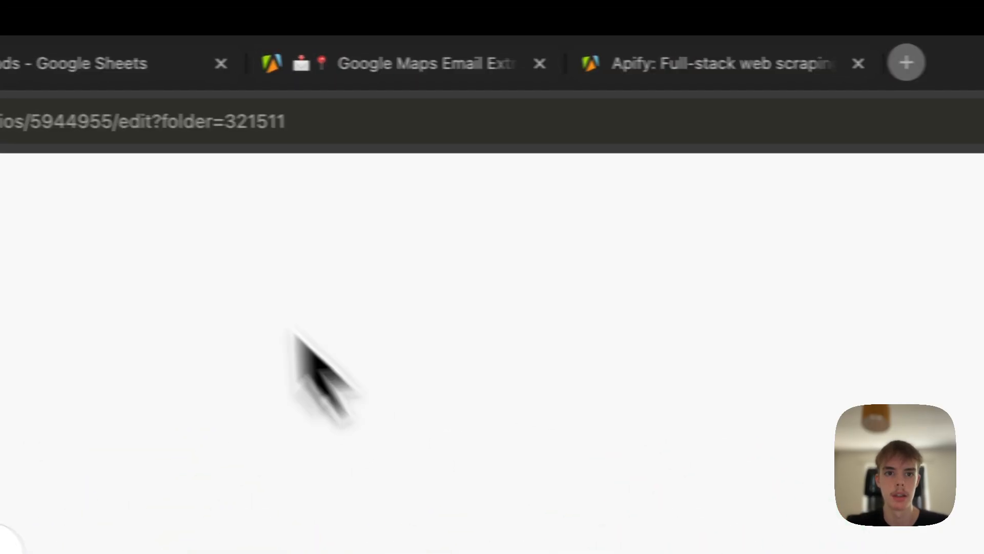
Try to remove "(if exists)" from the Email column header in the Leads spreadsheet, then return to the Make scenario
left_click(15, 69)
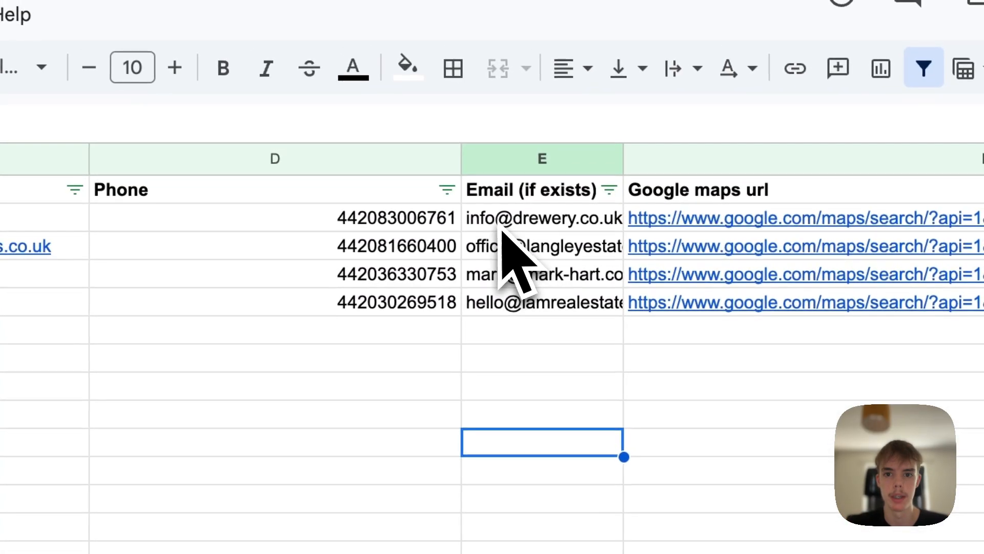
left_click(733, 434)
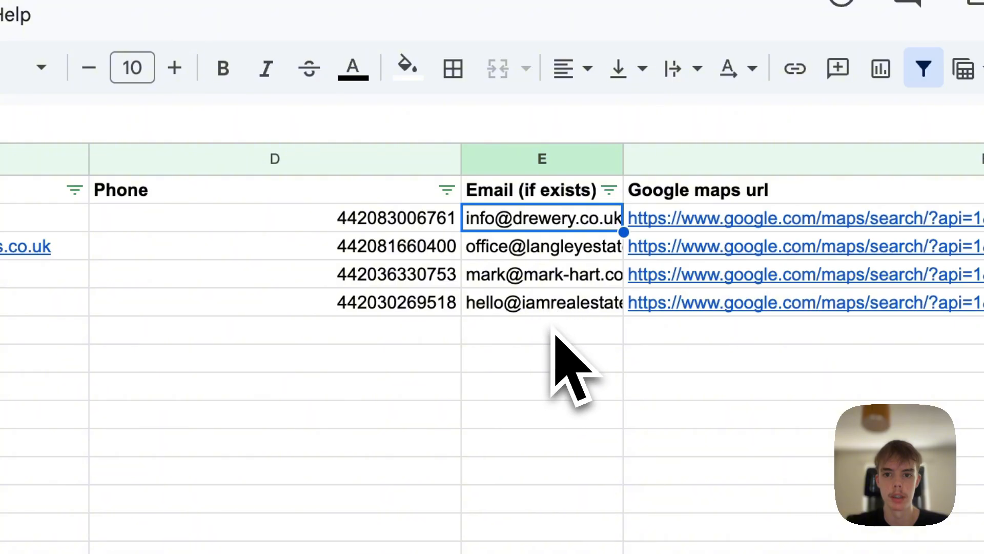
double_click(533, 190)
left_click_drag(533, 191, 615, 190)
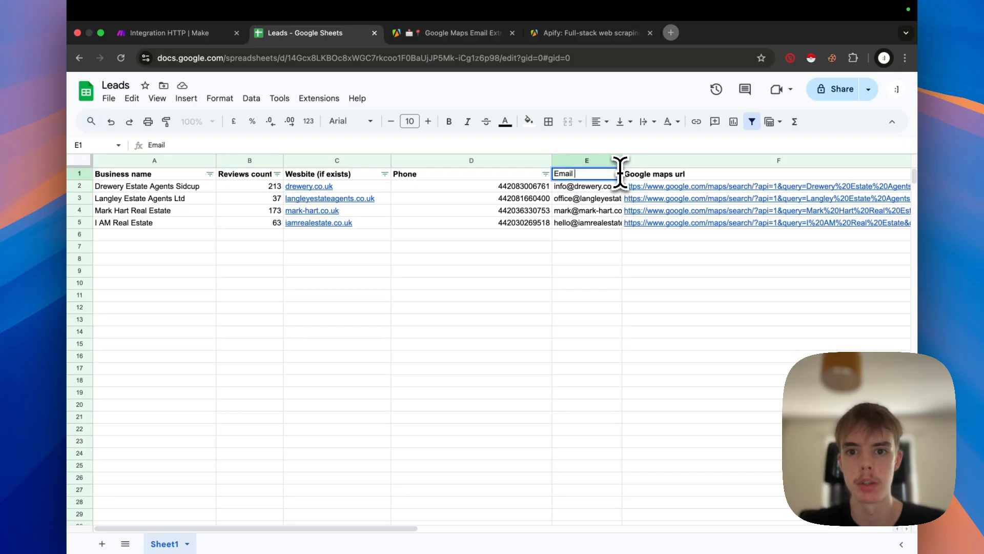
left_click(606, 303)
key("ctrl+shift+Tab")
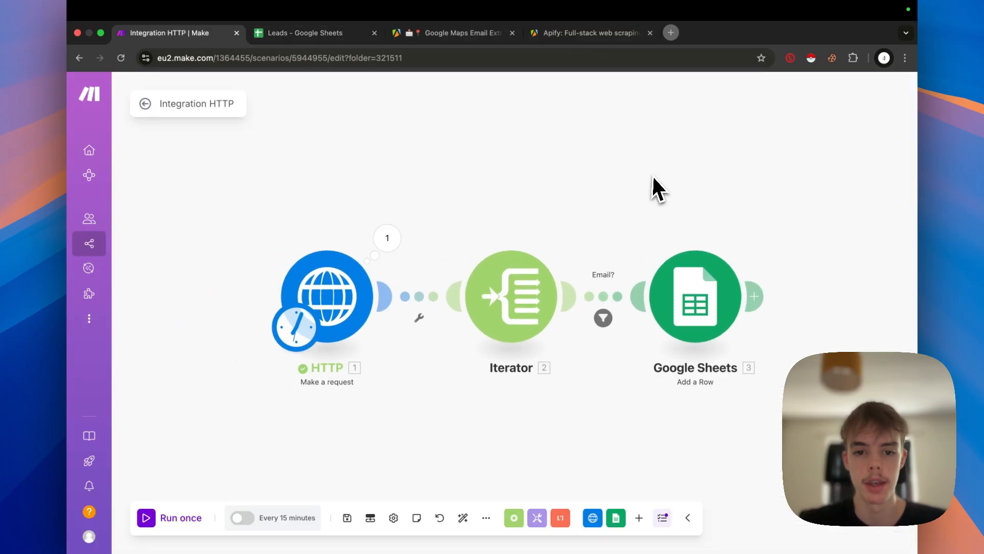
left_click_drag(648, 177, 604, 171)
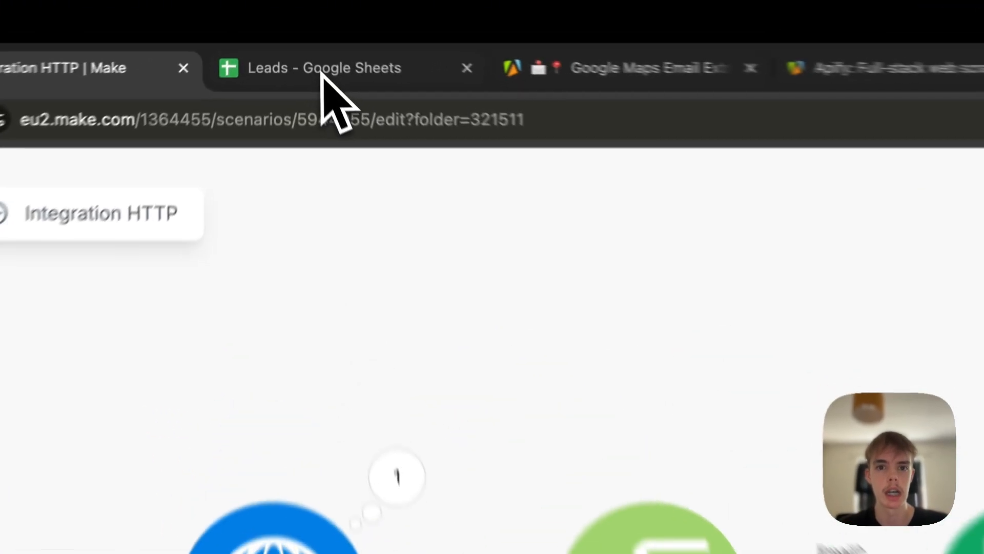
left_click(305, 35)
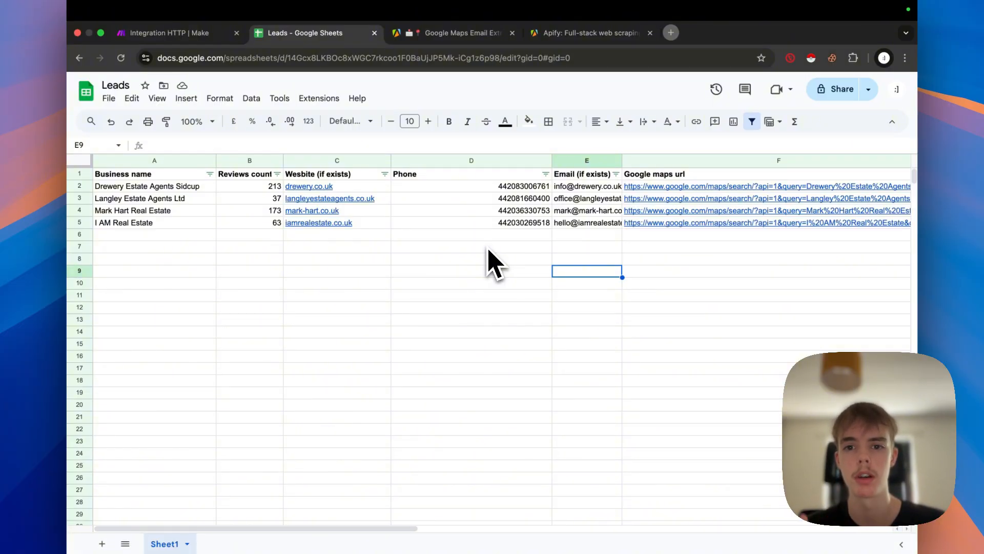
key("ctrl+shift+Tab")
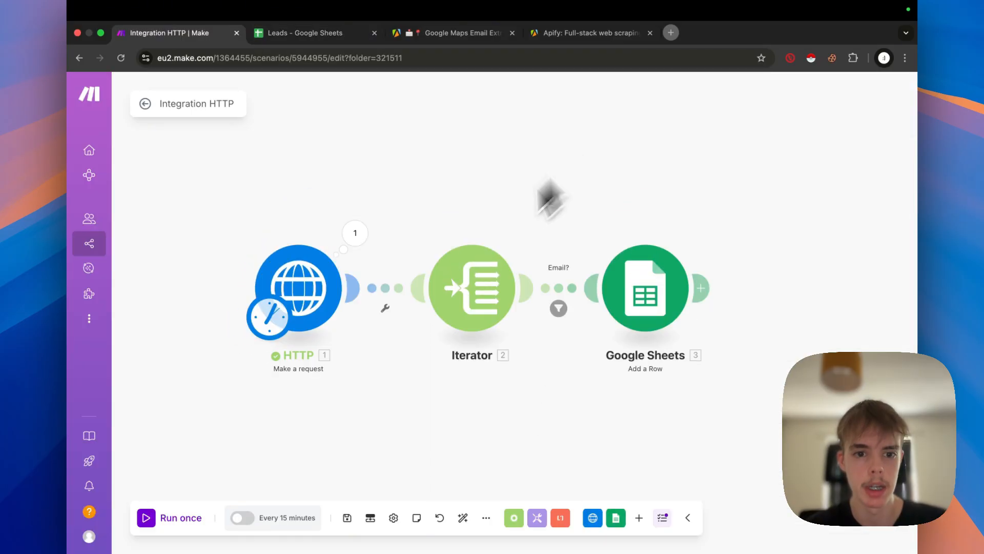
Set maxCrawledPlacesPerSearch to 20 in the HTTP module's request content, then save the module and the scenario
left_click(317, 319)
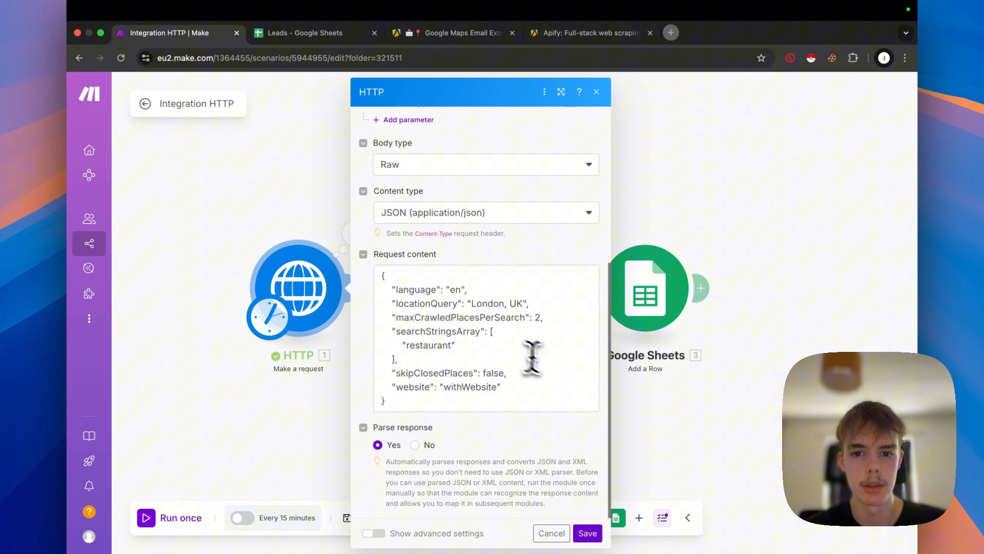
left_click(539, 319)
left_click(540, 469)
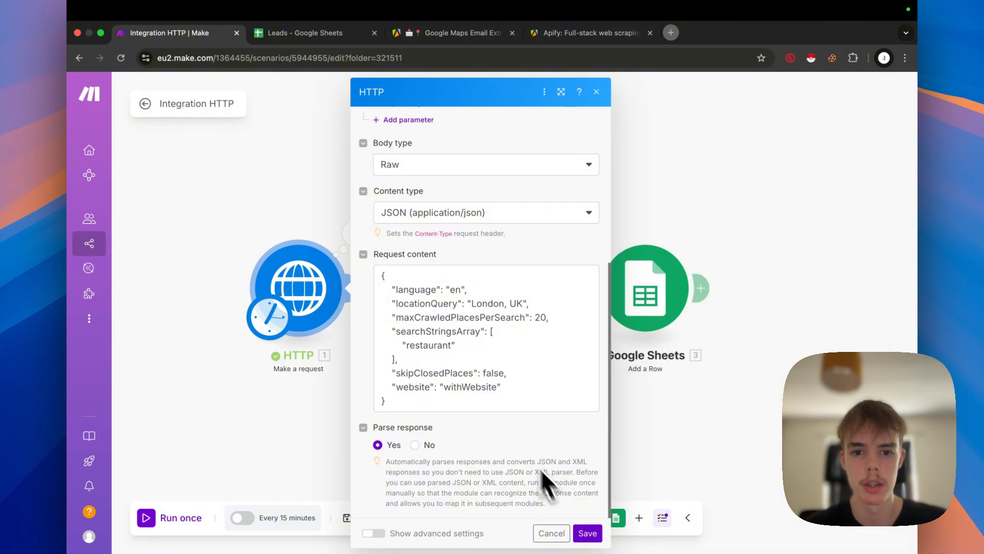
left_click(586, 532)
left_click(347, 518)
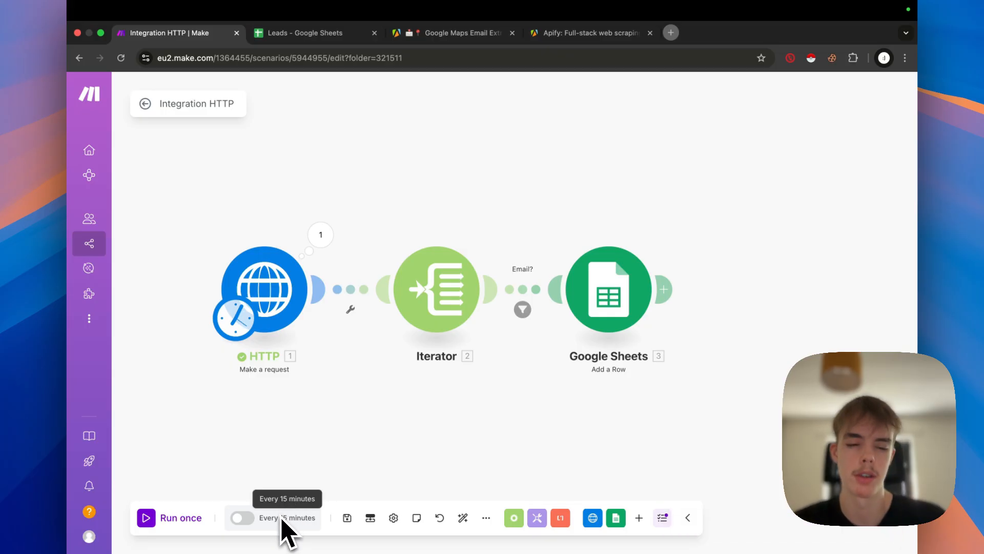
Run the scenario once and follow its progress through the HTTP, Iterator and Google Sheets modules
left_click(193, 519)
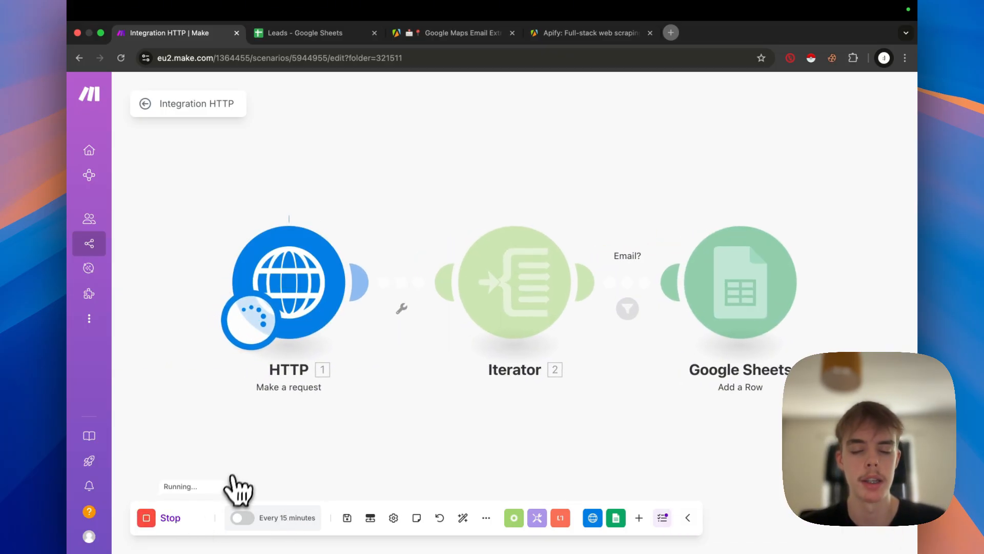
key("ctrl+Tab")
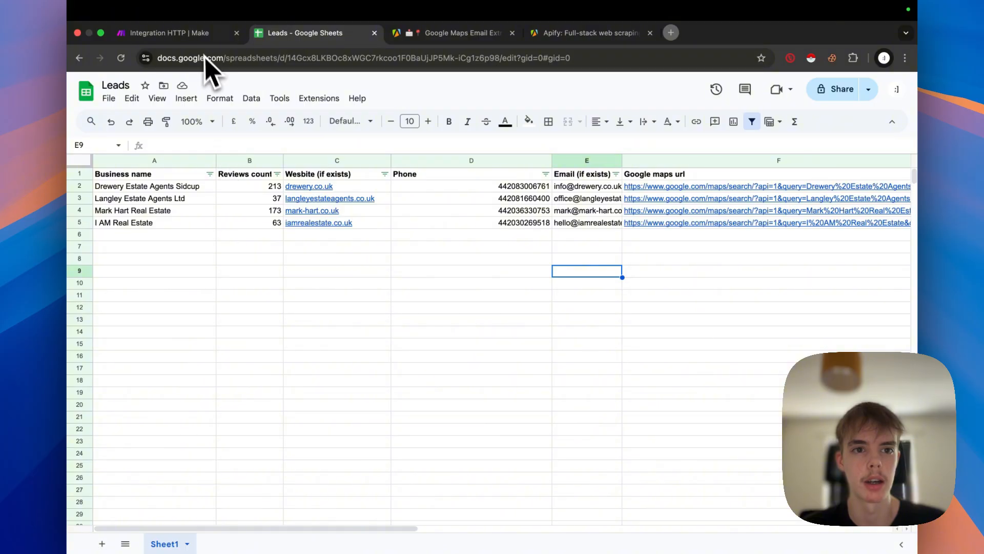
left_click(202, 33)
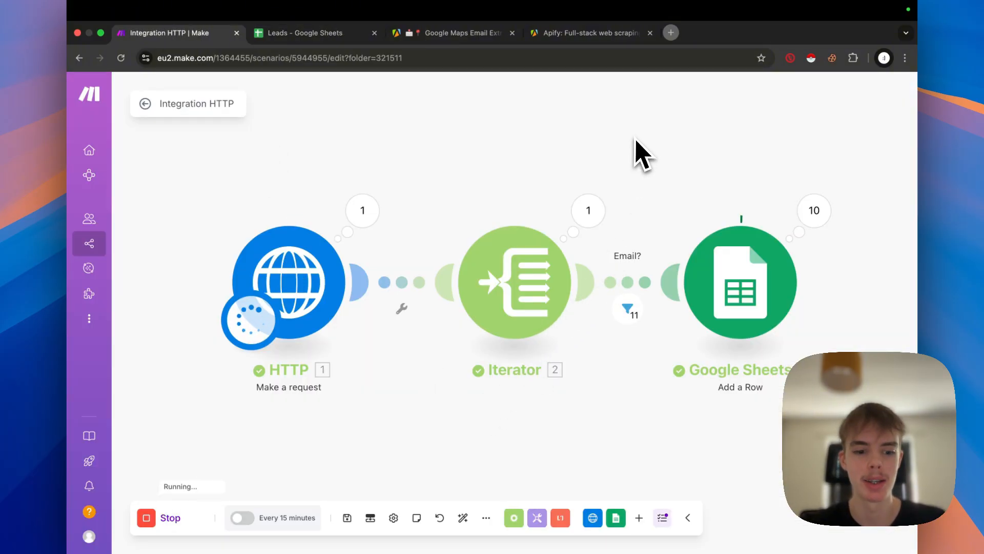
left_click_drag(652, 133, 532, 135)
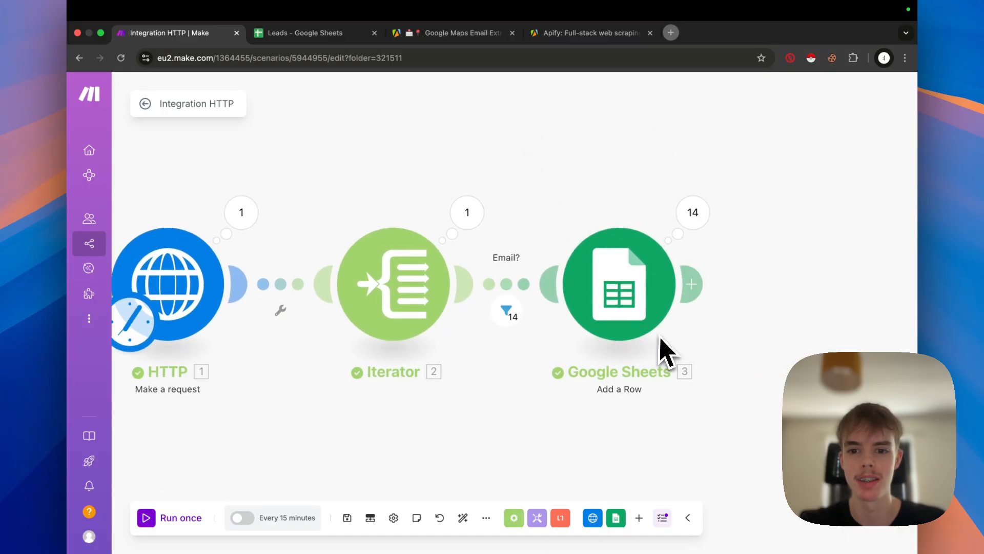
scroll(618, 215, "left", 3)
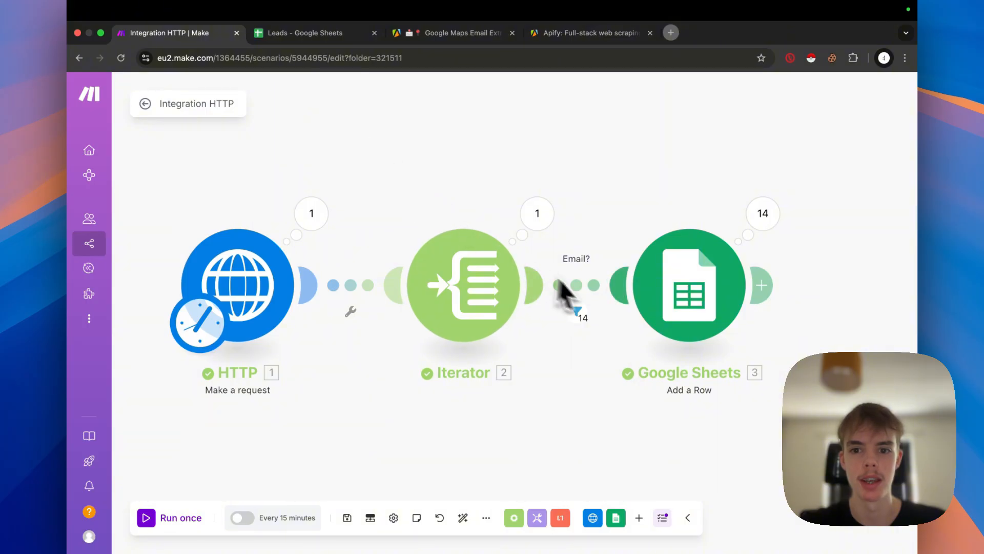
scroll(633, 208, "right", 2)
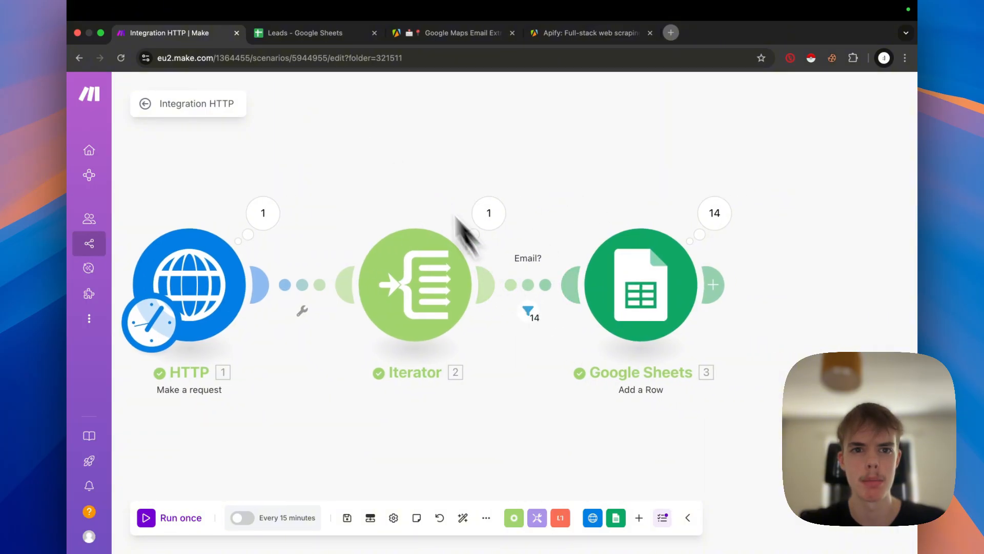
Check the newly added rows in the Leads spreadsheet, including the contents of the Phone column
left_click(327, 34)
left_click(507, 417)
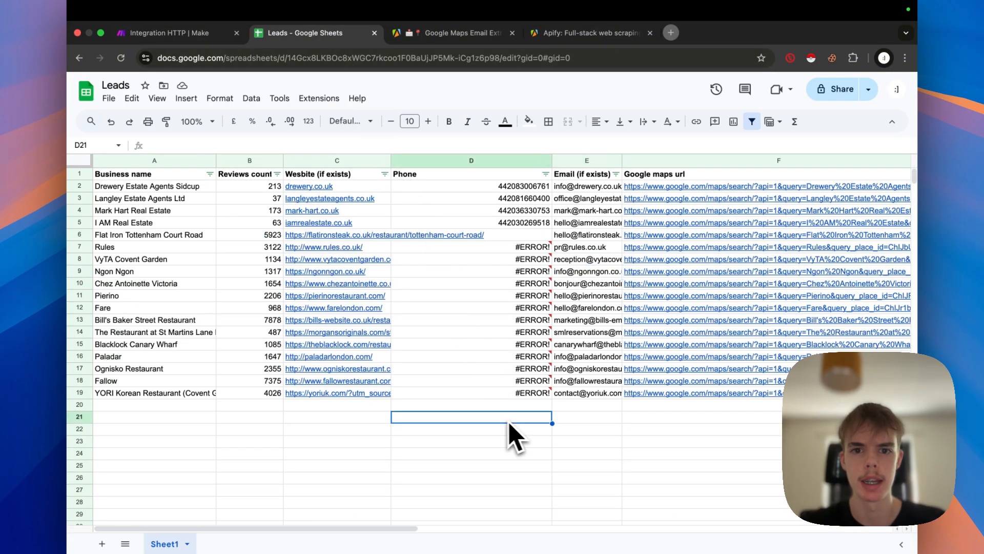
left_click_drag(347, 528, 318, 528)
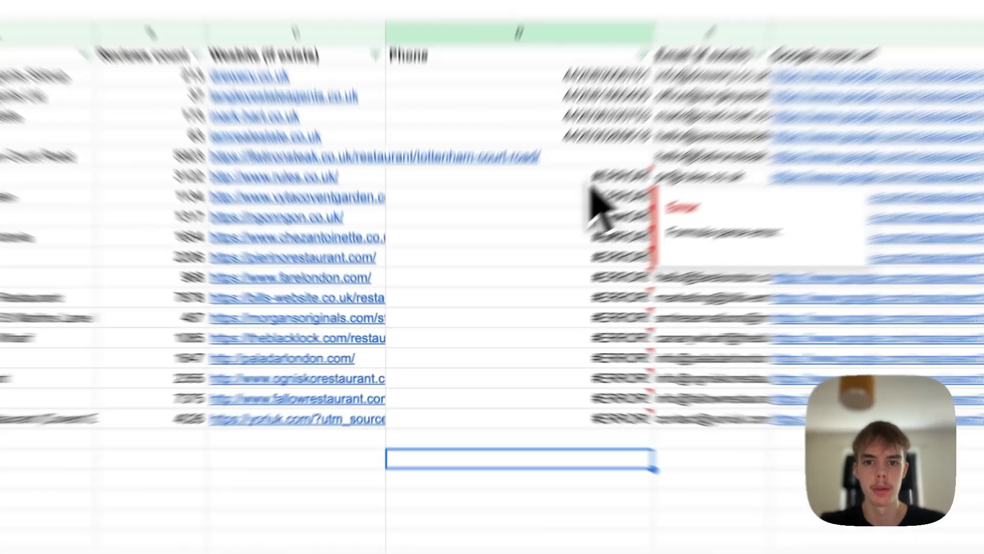
left_click(513, 249)
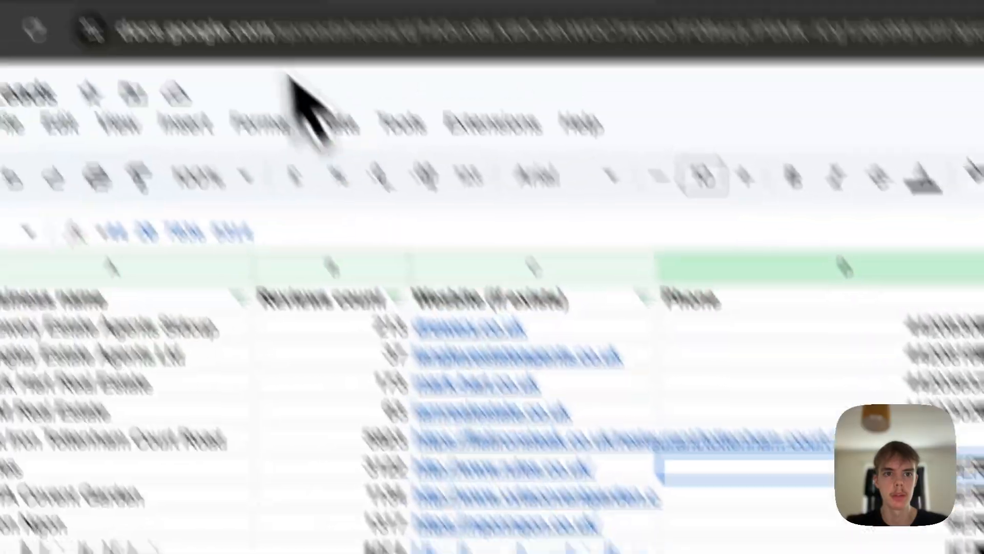
Replace the Phone (D) mapping in the Google Sheets module with the Iterator's phoneUnformatted value and save the module
left_click(300, 84)
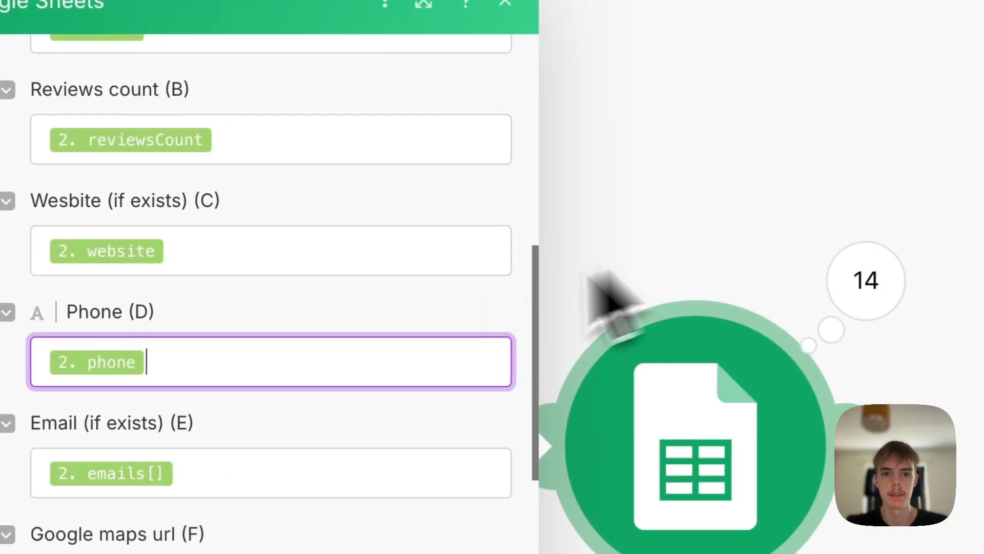
key("BackSpace")
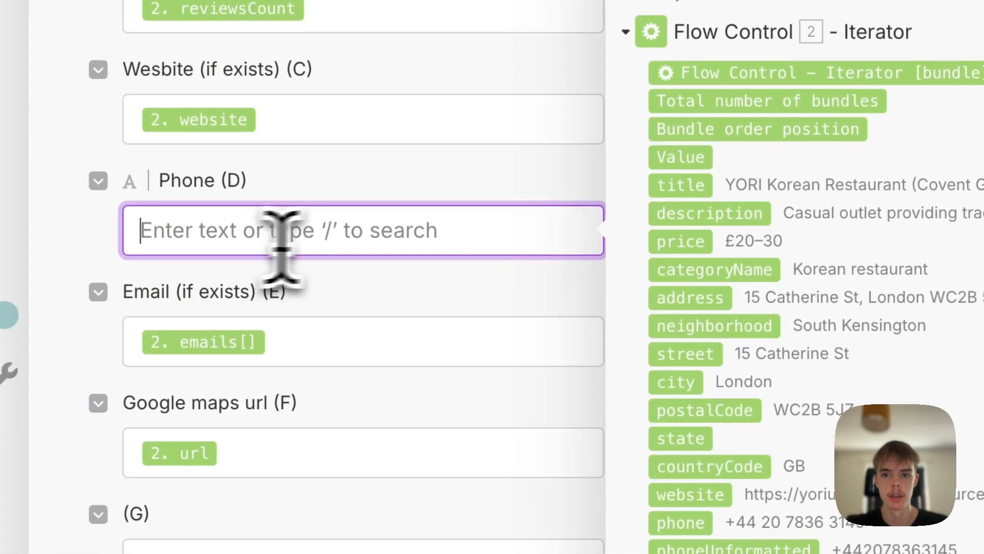
scroll(707, 261, "down", 4)
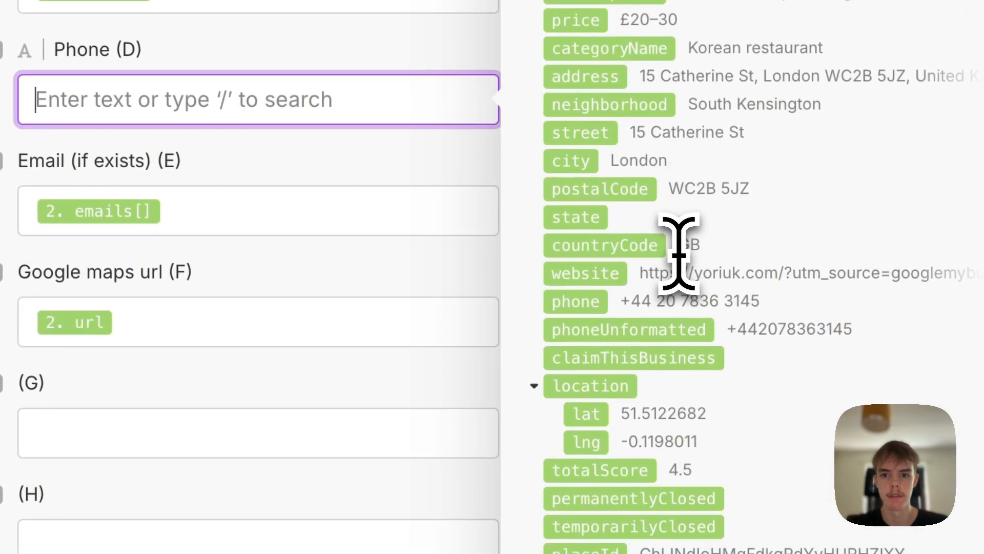
left_click(654, 310)
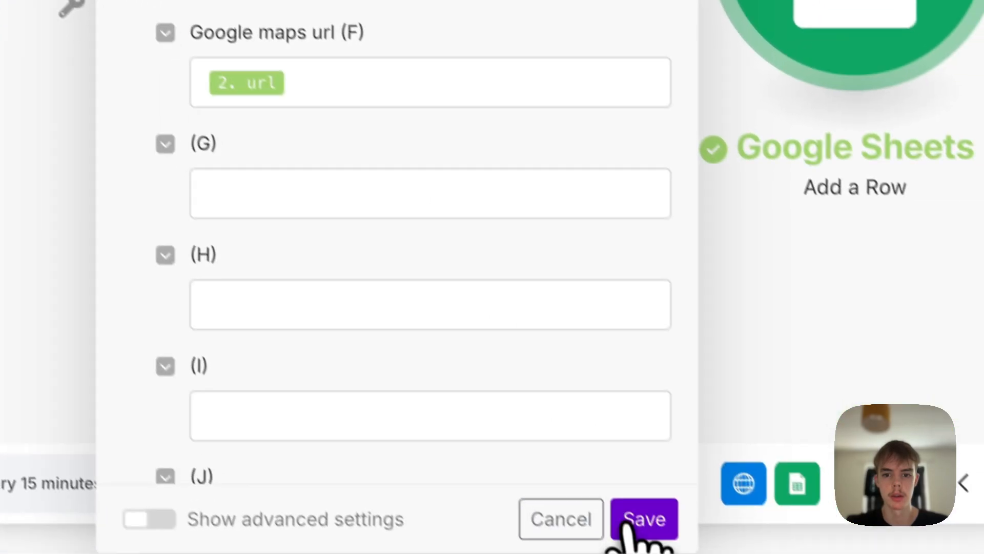
left_click(643, 523)
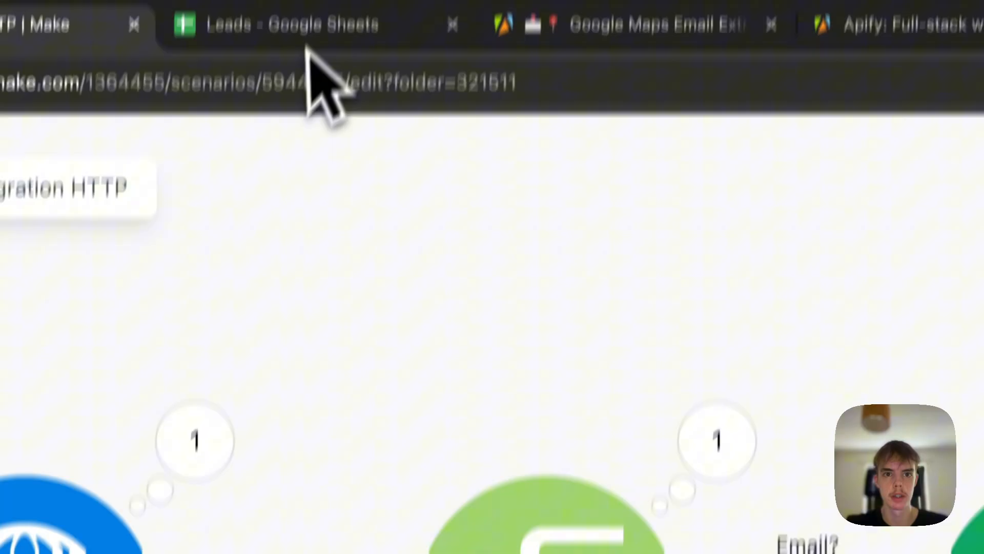
Switch to the Leads spreadsheet and compare the phone number entries in the earlier rows with those in the new rows
left_click(315, 67)
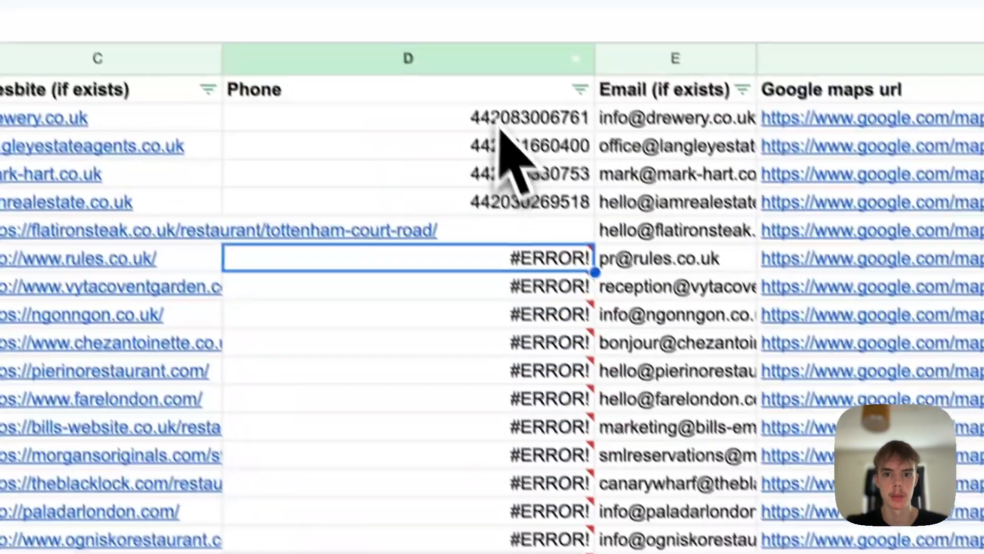
double_click(498, 122)
scroll(507, 307, "down", 4)
left_click(510, 287)
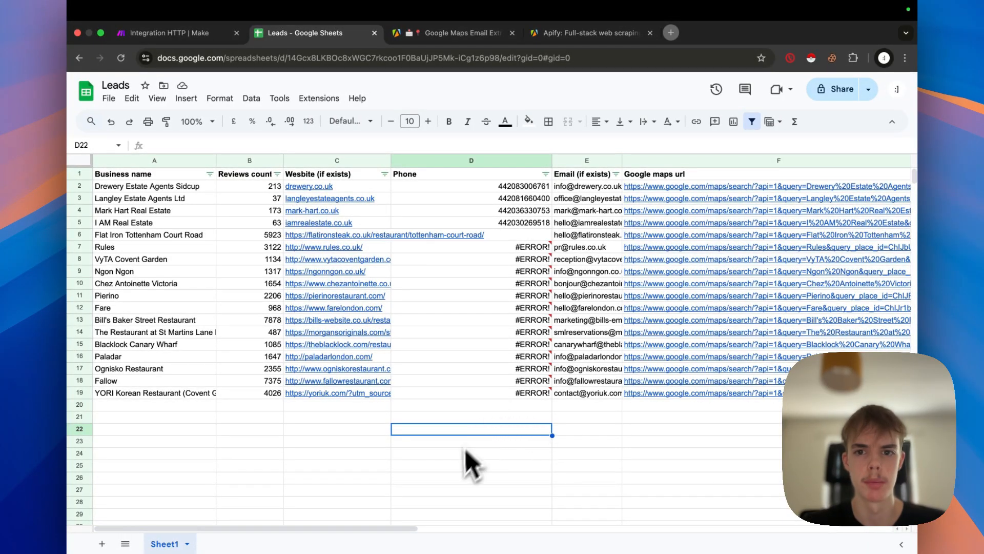
Review the scraped emails in rows 7 to 19 of the Leads spreadsheet, along with the websites, review counts and business names
left_click(580, 248)
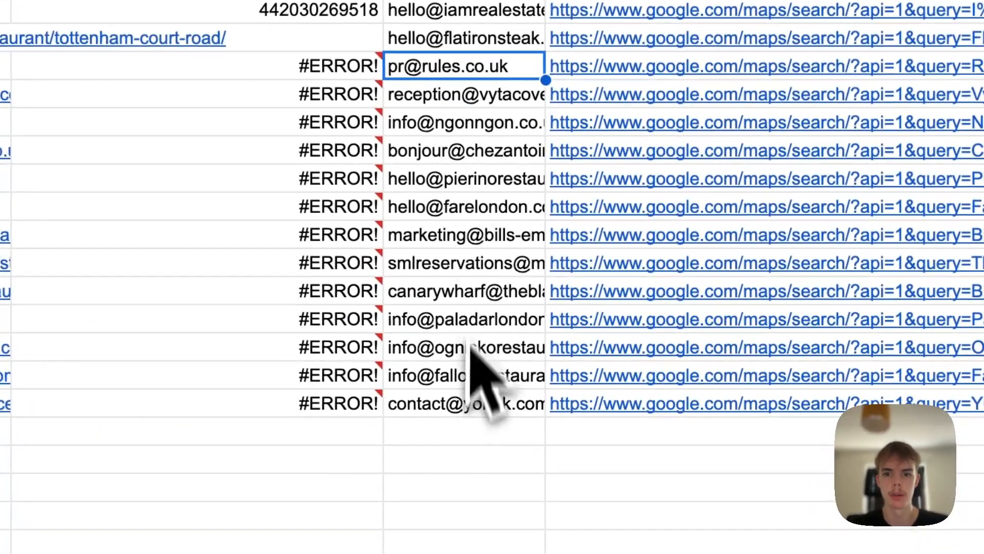
left_click(477, 405, "shift")
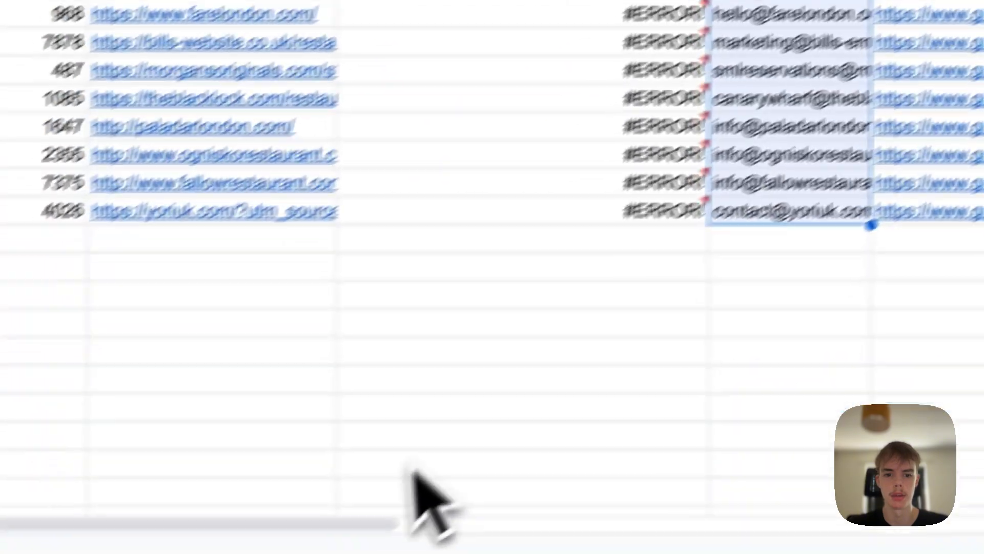
left_click_drag(385, 500, 322, 491)
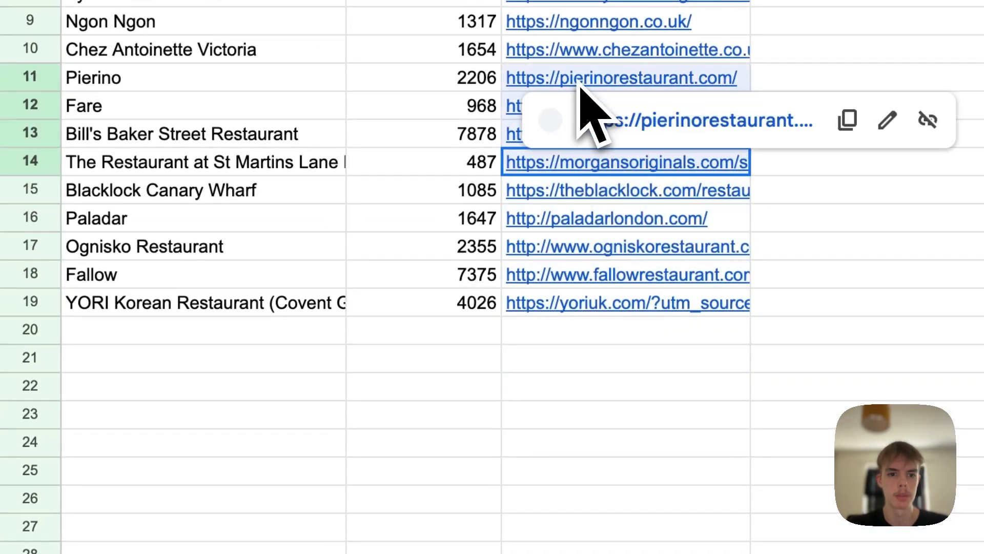
left_click(451, 107)
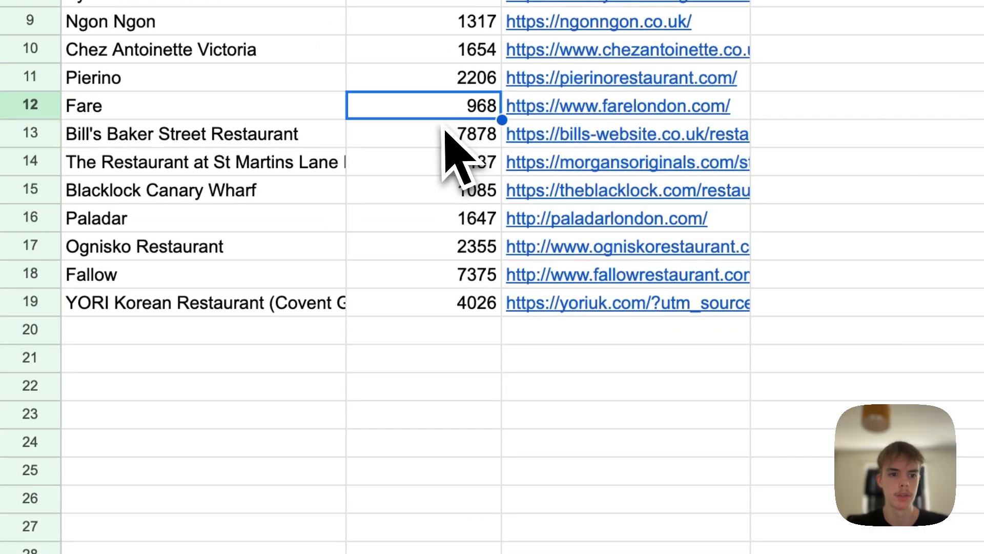
left_click(226, 91)
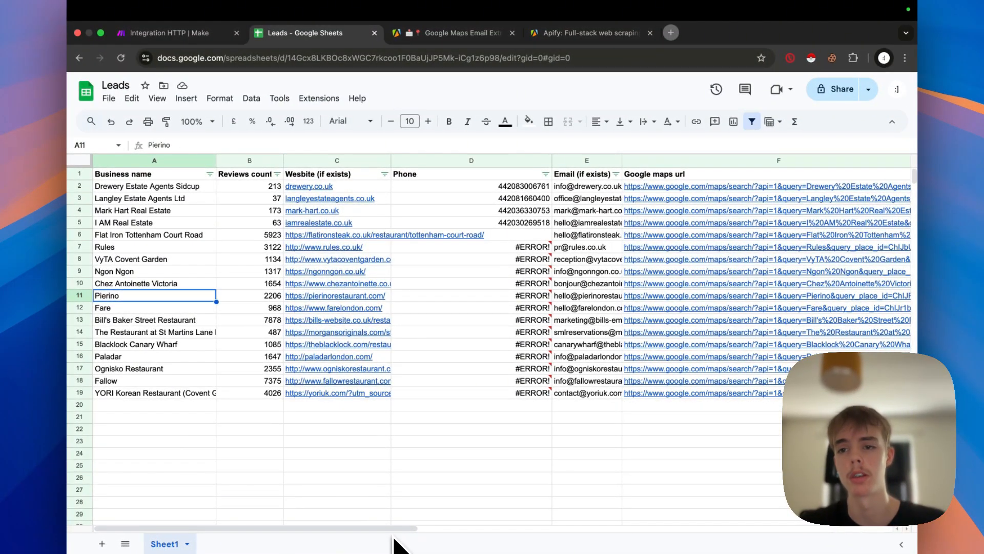
Return to the Make scenario and look over its HTTP, Iterator and Google Sheets modules
left_click(170, 33)
scroll(581, 170, "down", 1)
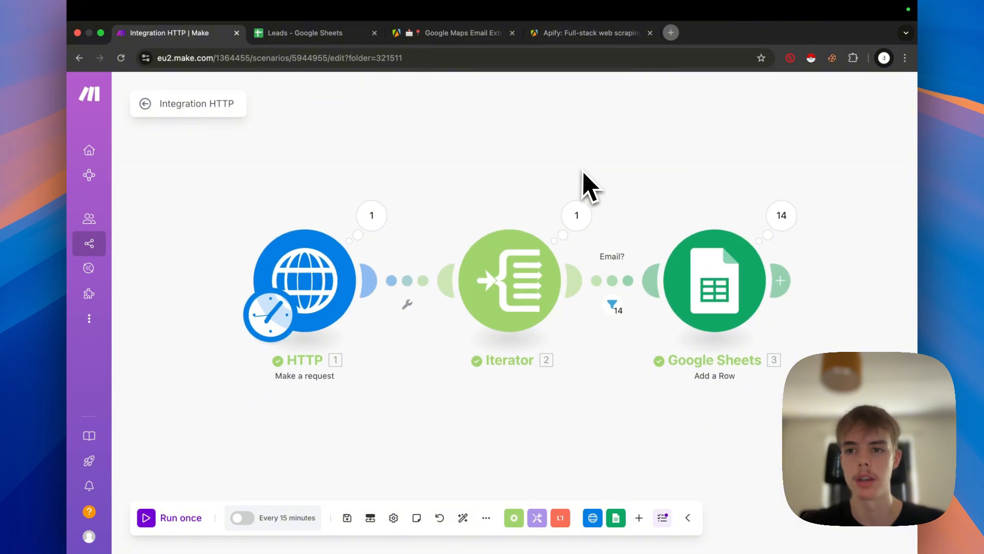
left_click_drag(582, 171, 549, 179)
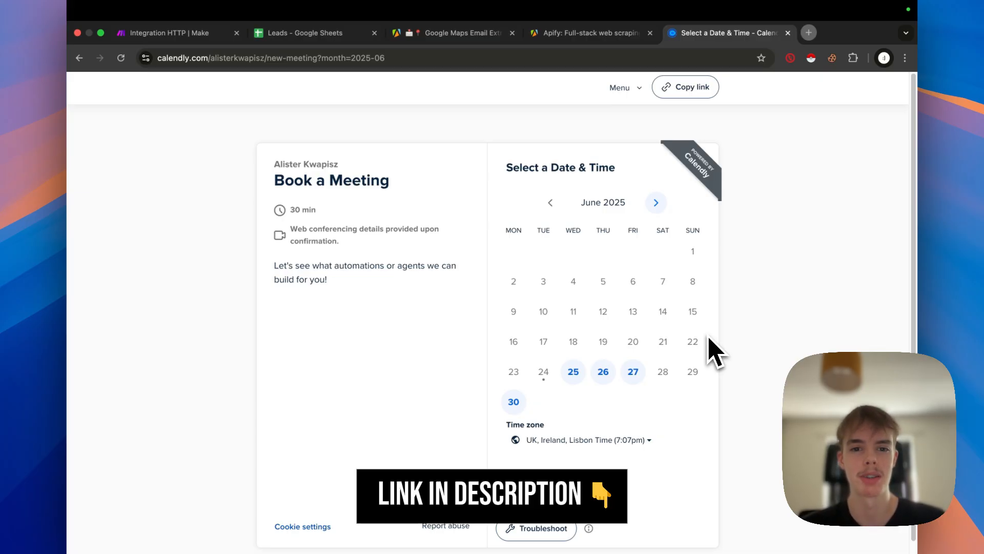
left_click(215, 35)
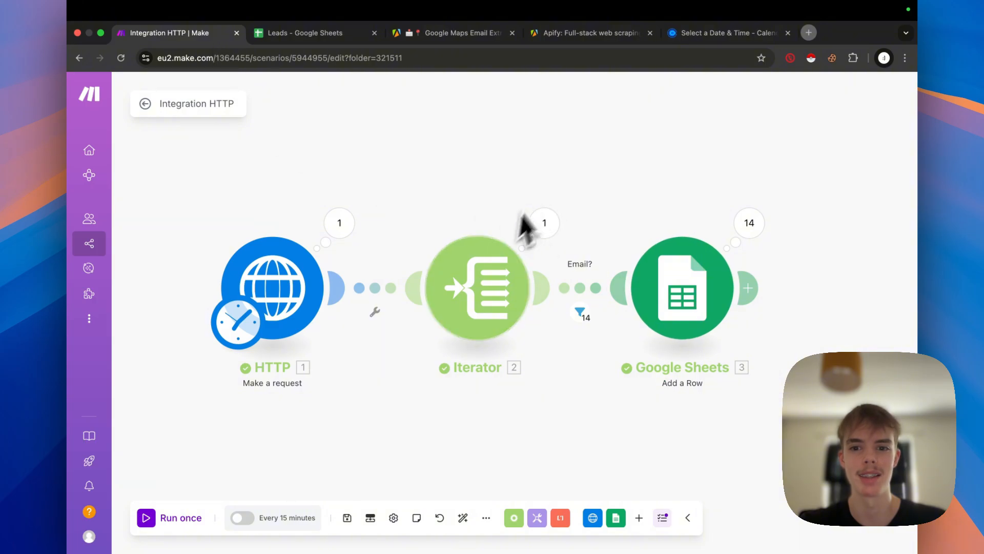
scroll(571, 221, "down", 2)
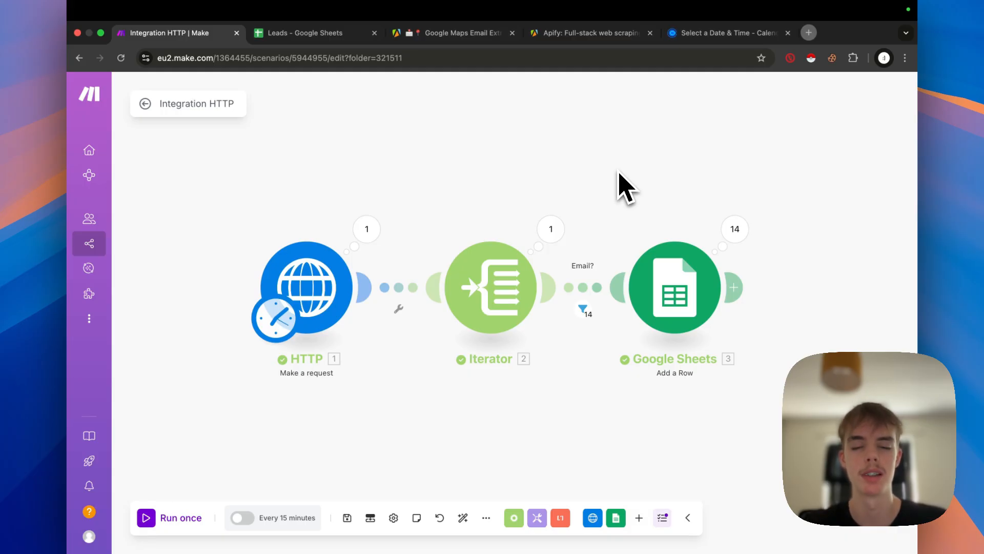
left_click_drag(619, 172, 615, 171)
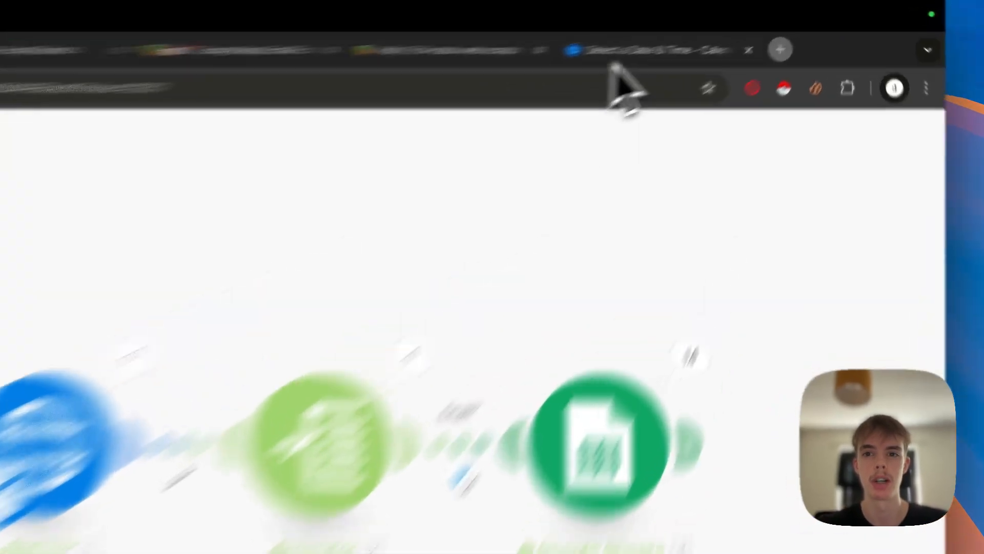
View the Calendly meeting booking page, then go back to the Make scenario
left_click(717, 34)
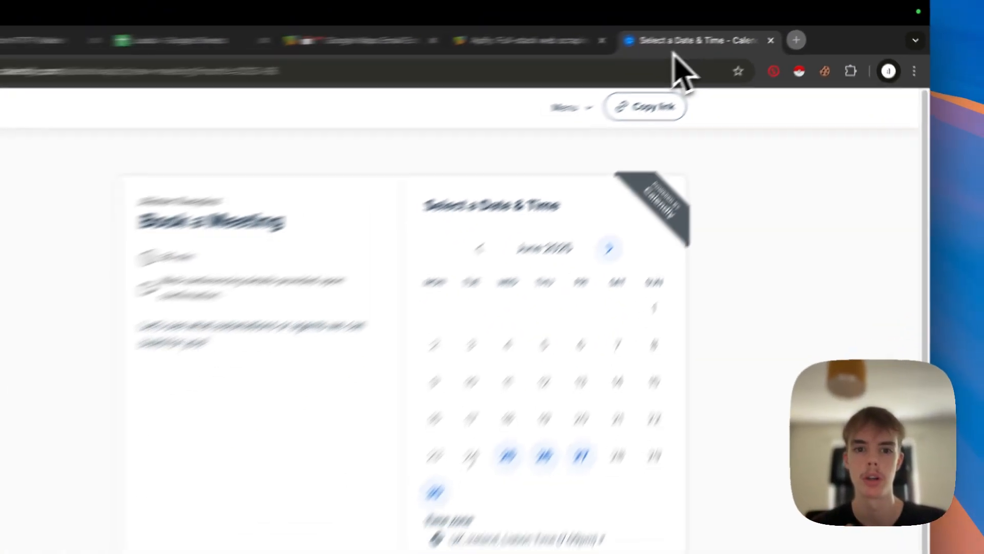
key("super+1")
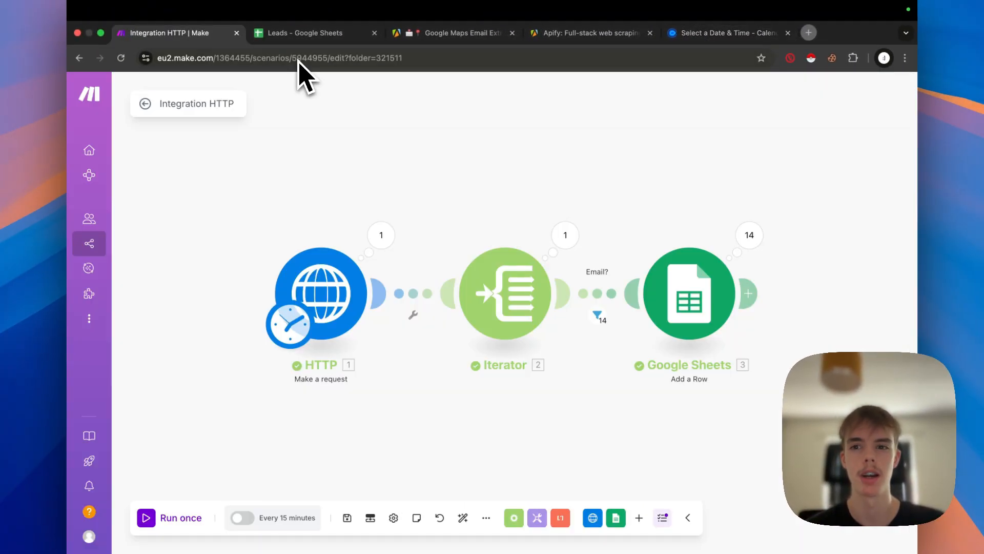